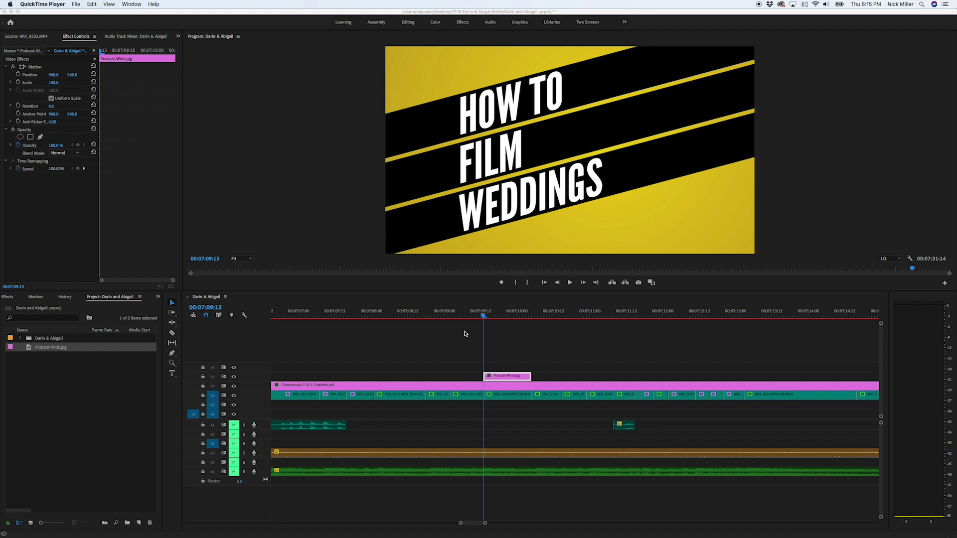
Demo the Razor tool (C) with Shift for all tracks, then return to Selection (V)
{"action": "left_click", "coordinate": [411, 343]}
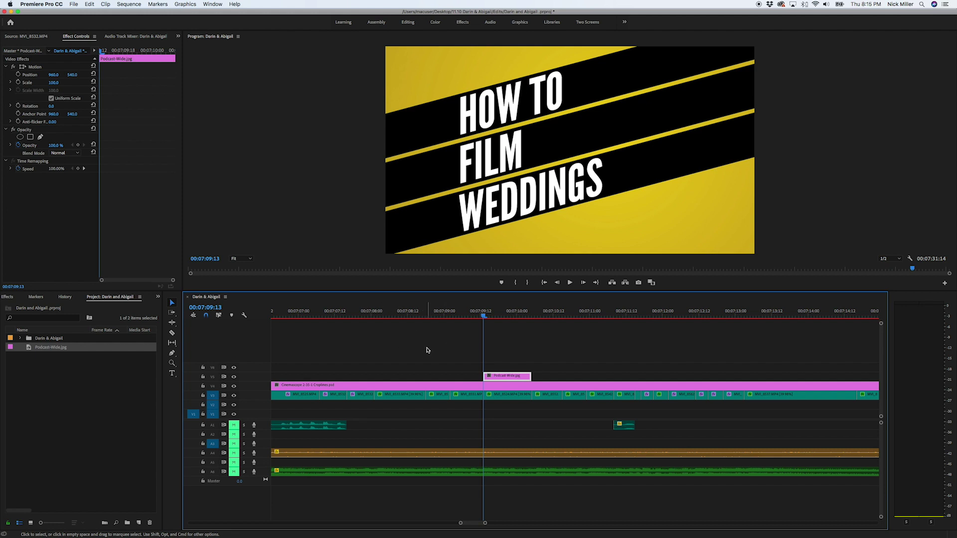
{"action": "key", "text": "c"}
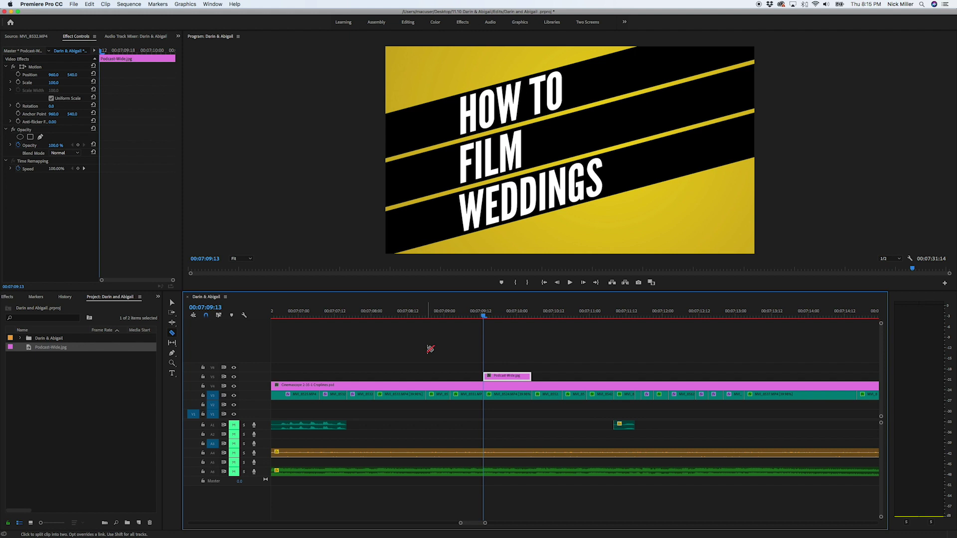
{"action": "key", "text": "shift"}
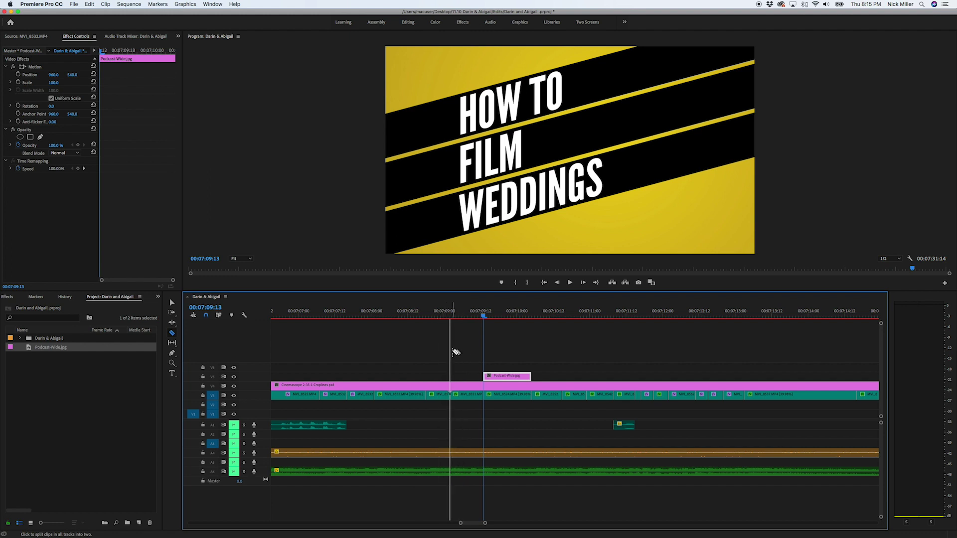
{"action": "key", "text": "v"}
Select the playhead clip with D, deselect MVI_8524.MP4, and open the Premiere Pro CC menu
{"action": "left_click", "coordinate": [524, 350]}
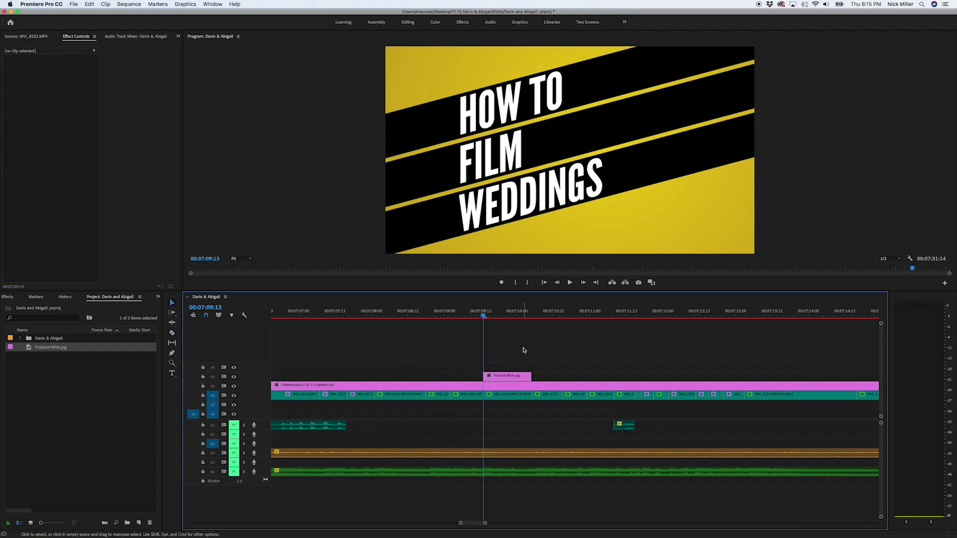
{"action": "key", "text": "d"}
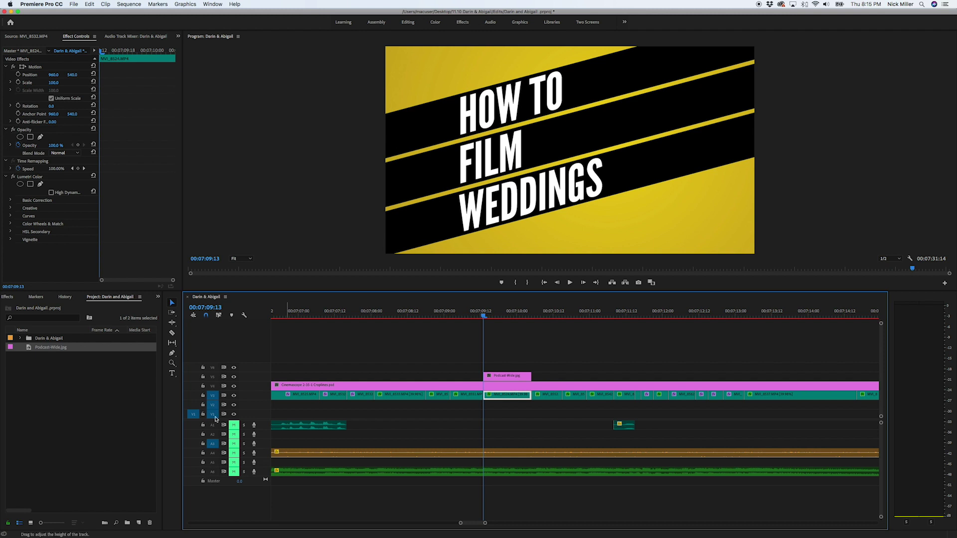
{"action": "left_click", "coordinate": [511, 349]}
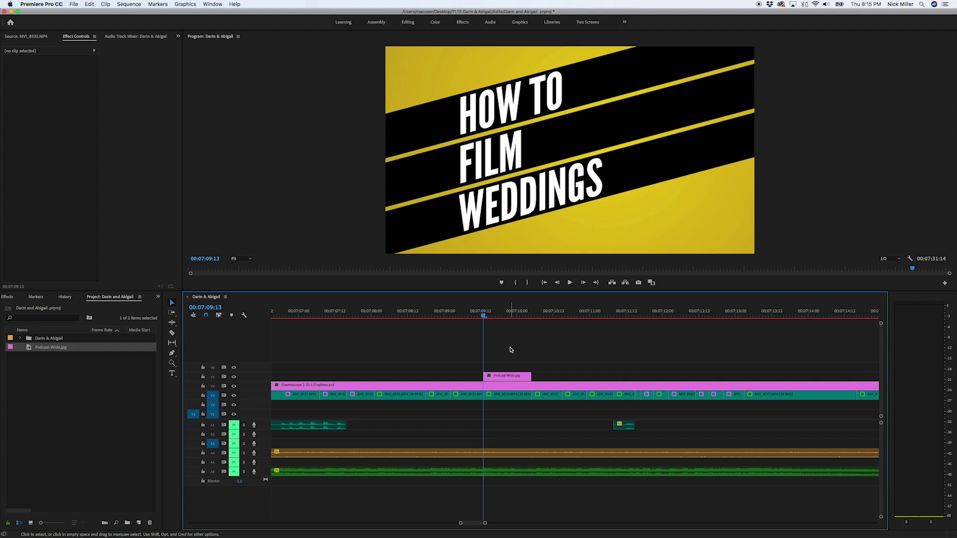
{"action": "left_click", "coordinate": [50, 5]}
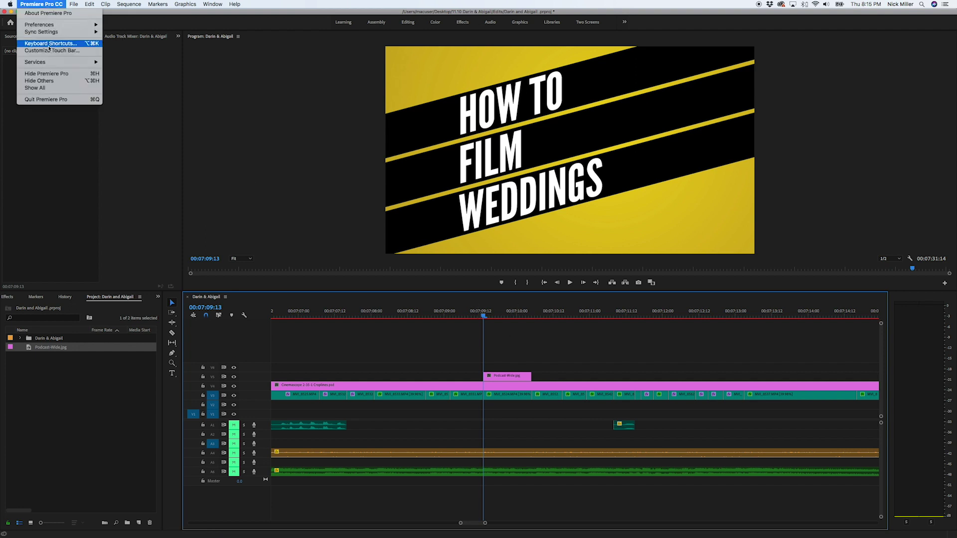
Open Keyboard Shortcuts, switch the preset to Default and back to Custom, then focus the search field
{"action": "left_click", "coordinate": [51, 44]}
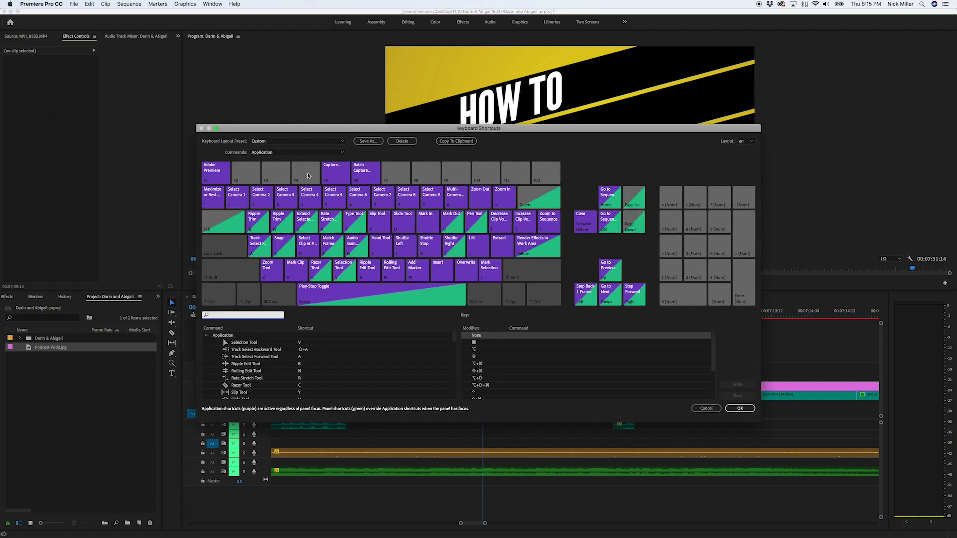
{"action": "left_click", "coordinate": [299, 142]}
{"action": "left_click", "coordinate": [268, 146]}
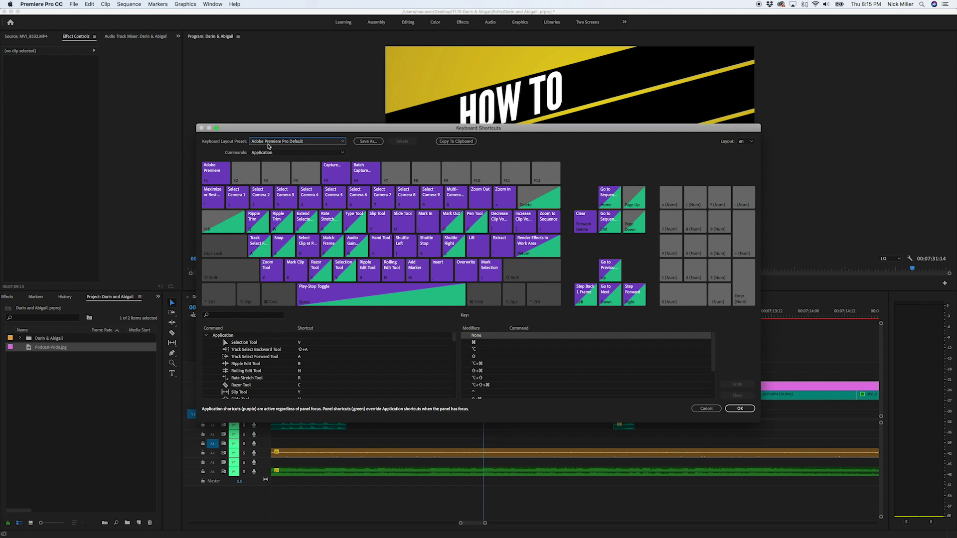
{"action": "left_click", "coordinate": [292, 144]}
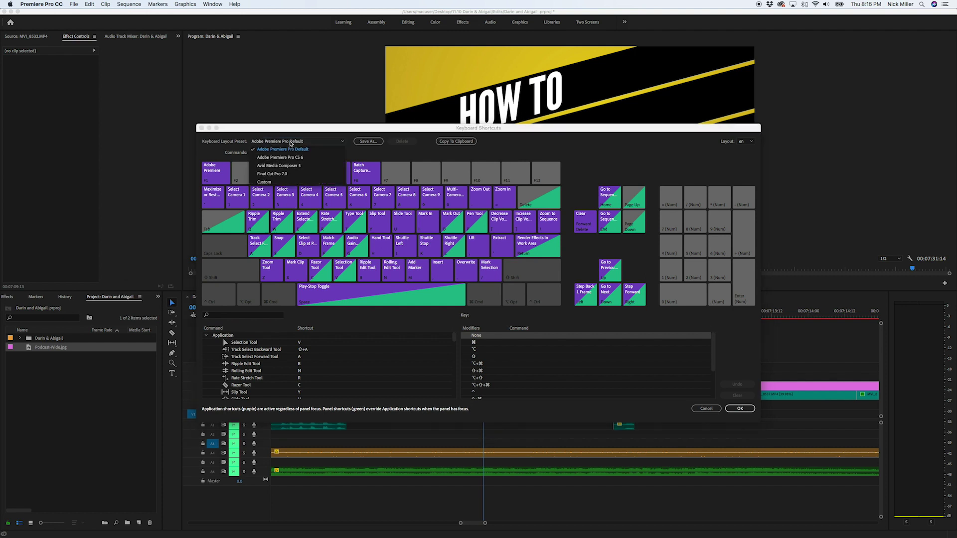
{"action": "left_click", "coordinate": [268, 183]}
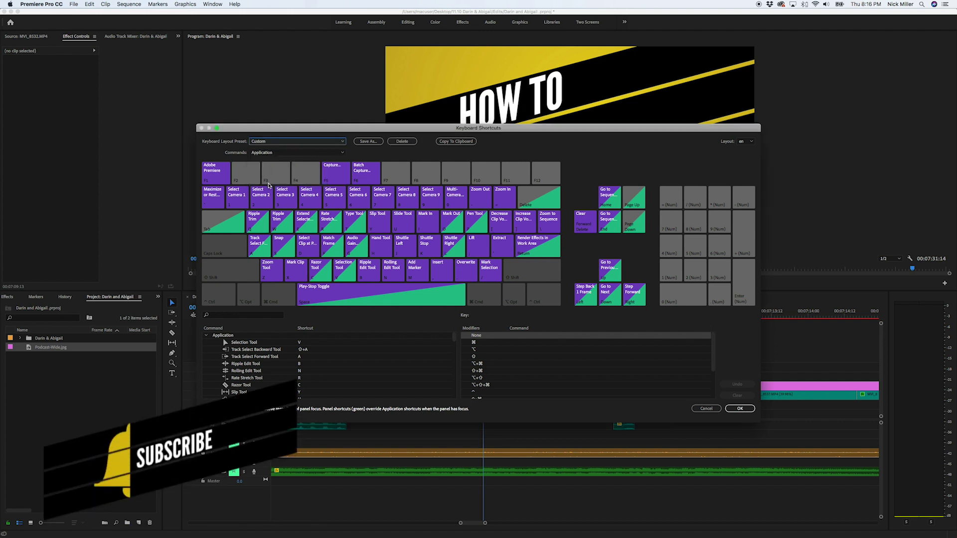
{"action": "left_click", "coordinate": [225, 315]}
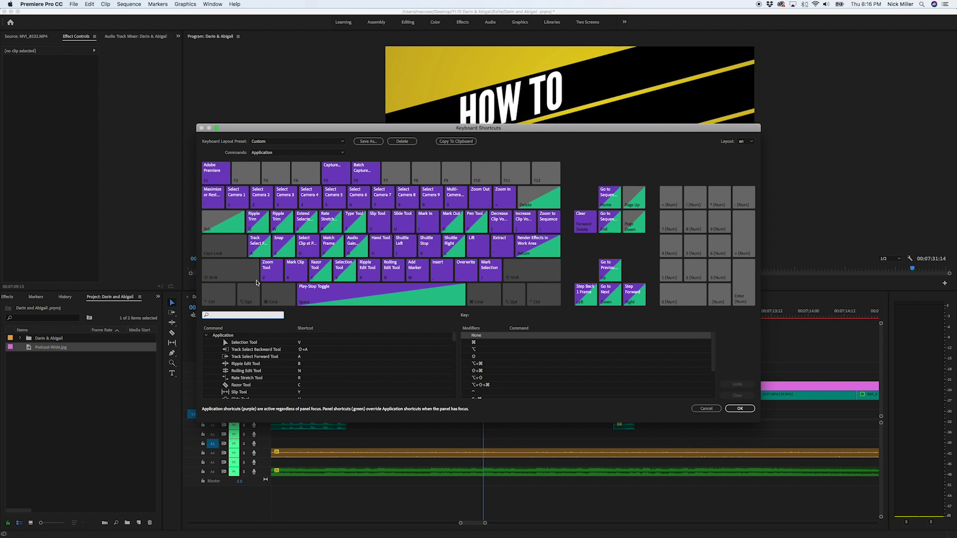
{"action": "left_click", "coordinate": [239, 314]}
Search 'delet', add X as an extra shortcut for Clear, and confirm with OK
{"action": "type", "text": "dele"}
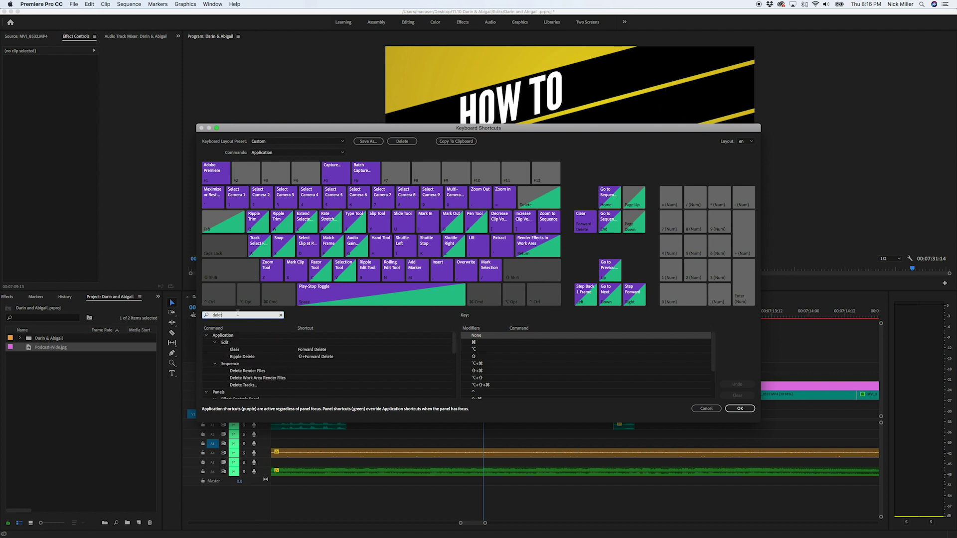
{"action": "type", "text": "t"}
{"action": "left_click", "coordinate": [314, 350]}
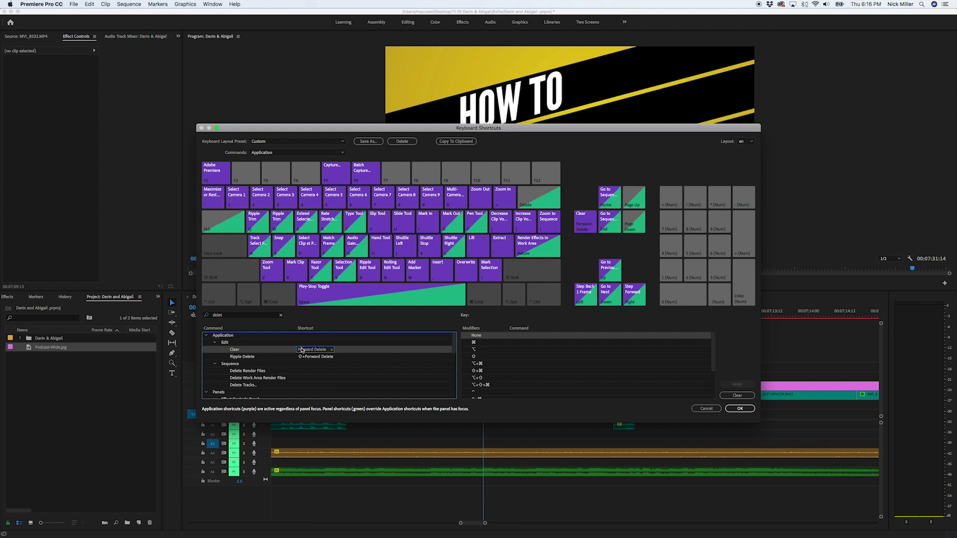
{"action": "left_click", "coordinate": [340, 351]}
{"action": "key", "text": "x"}
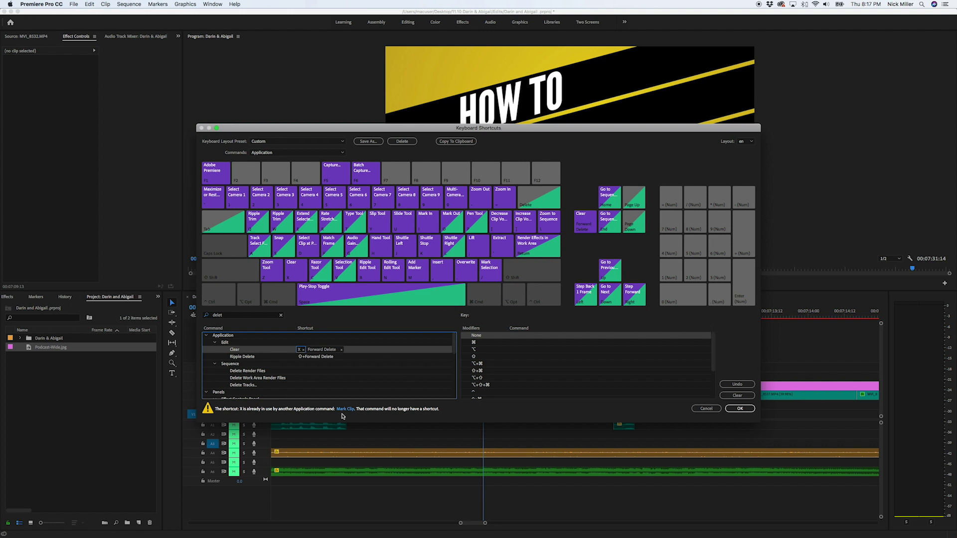
{"action": "left_click", "coordinate": [740, 409]}
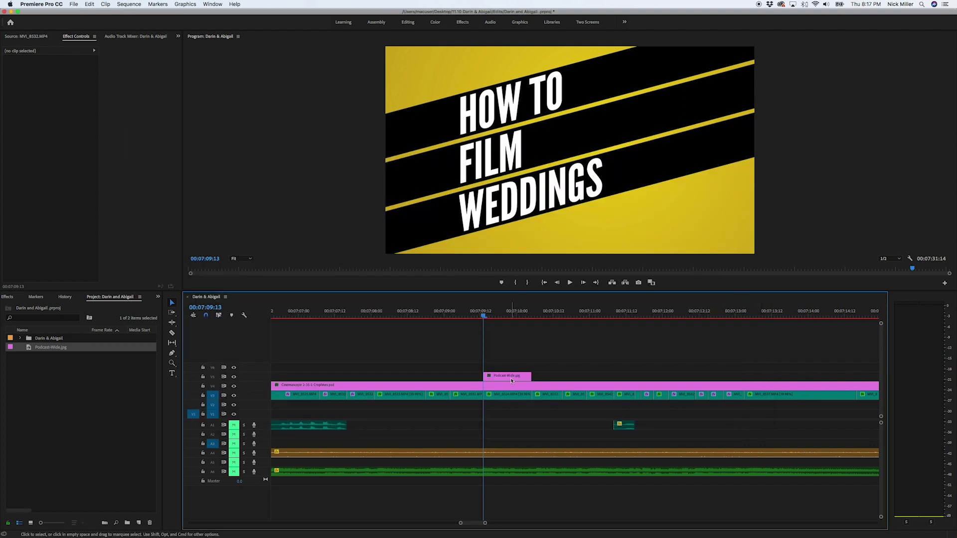
Delete the Podcast-Wide.jpg title clip from track V5 of the timeline
{"action": "left_click", "coordinate": [512, 379]}
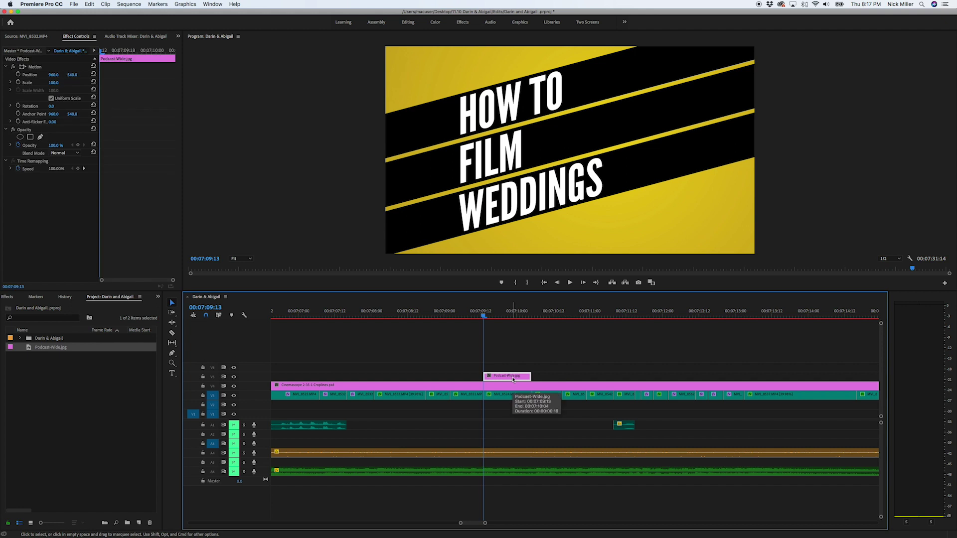
{"action": "key", "text": "Delete"}
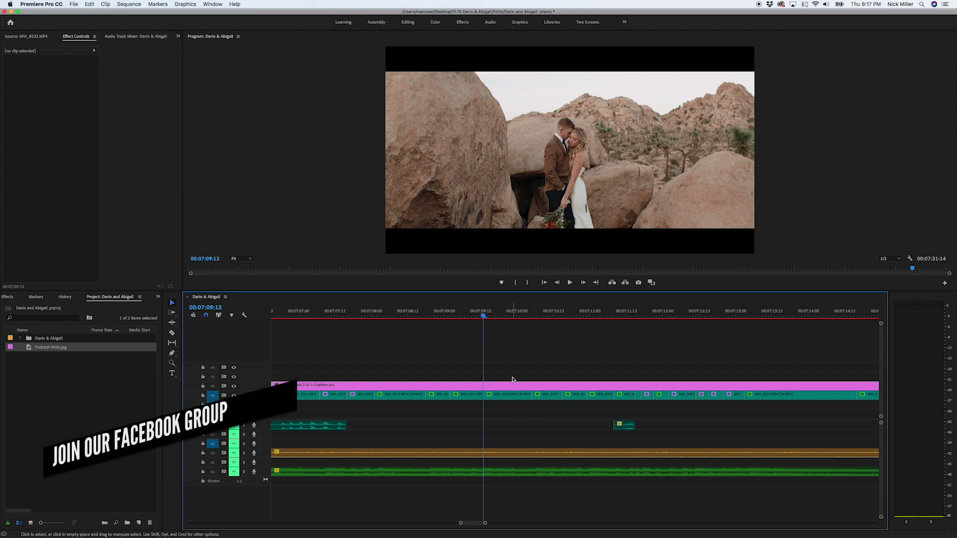
{"action": "left_click", "coordinate": [45, 5]}
Search 'ripp', add Z as a Ripple Delete shortcut, and apply with OK
{"action": "left_click", "coordinate": [49, 46]}
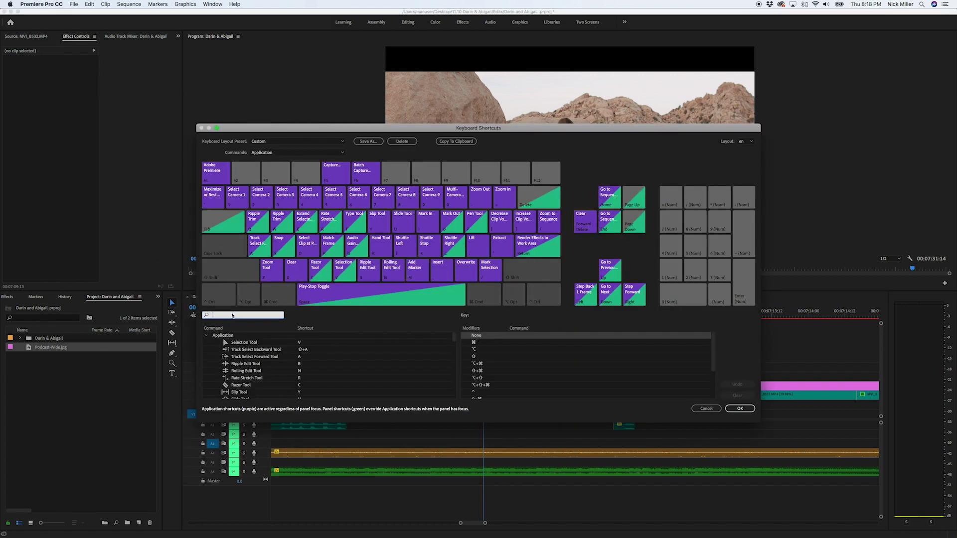
{"action": "type", "text": "ripple"}
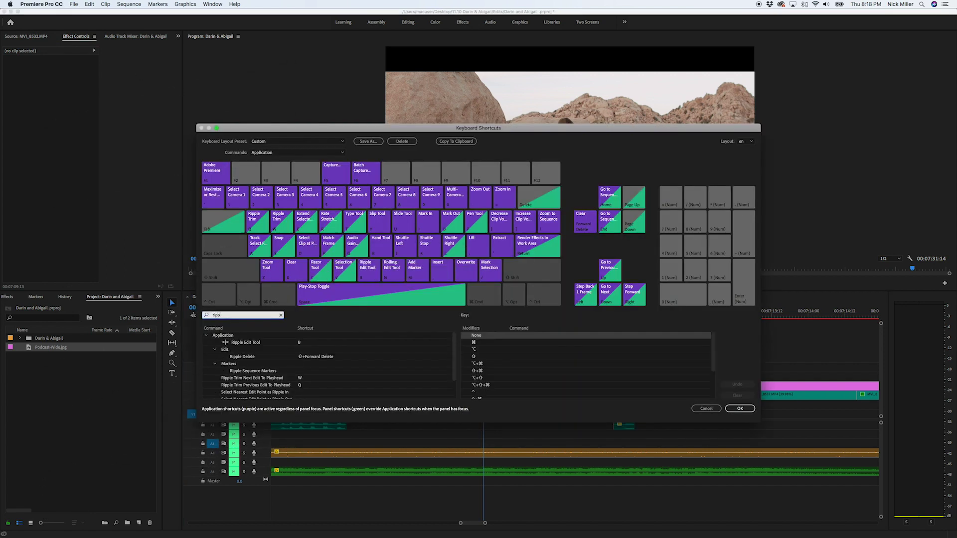
{"action": "left_click", "coordinate": [337, 359]}
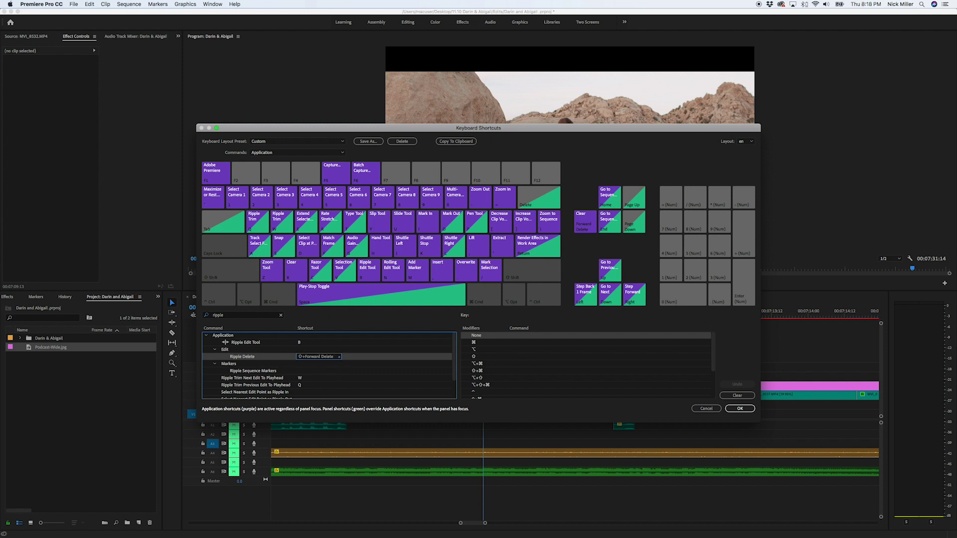
{"action": "left_click", "coordinate": [348, 358]}
{"action": "key", "text": "z"}
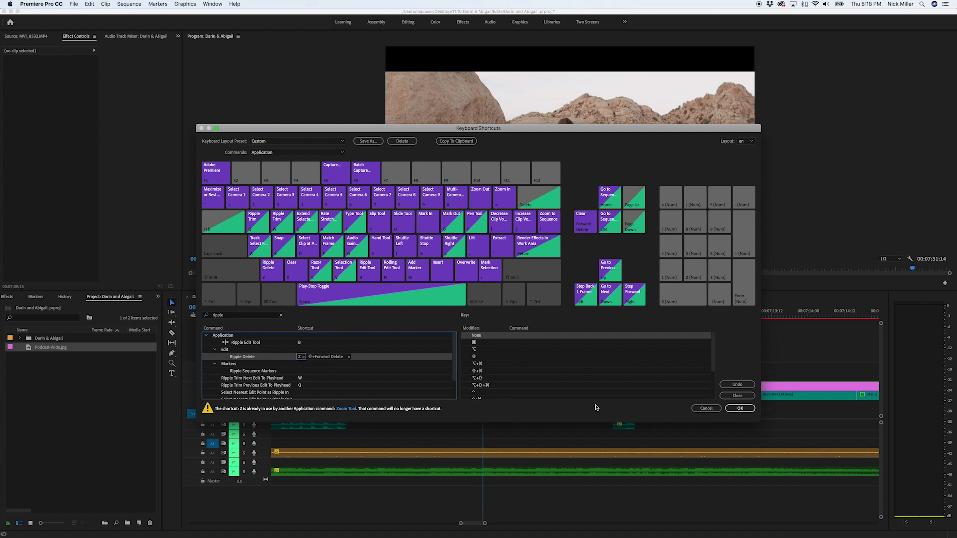
{"action": "left_click", "coordinate": [739, 408]}
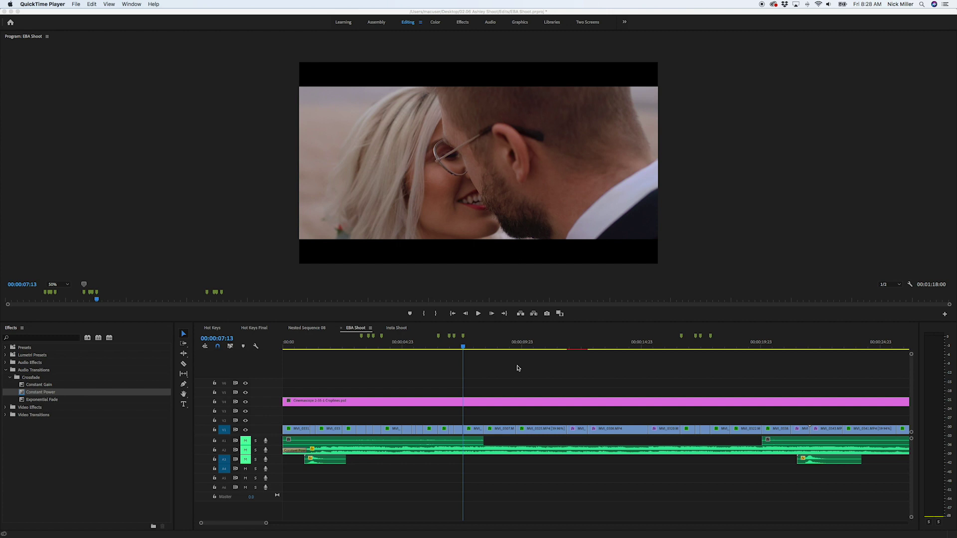
Compare Delete with Shift+Delete on the playhead clip, finishing with a ripple delete that closes the gap
{"action": "left_click", "coordinate": [518, 368]}
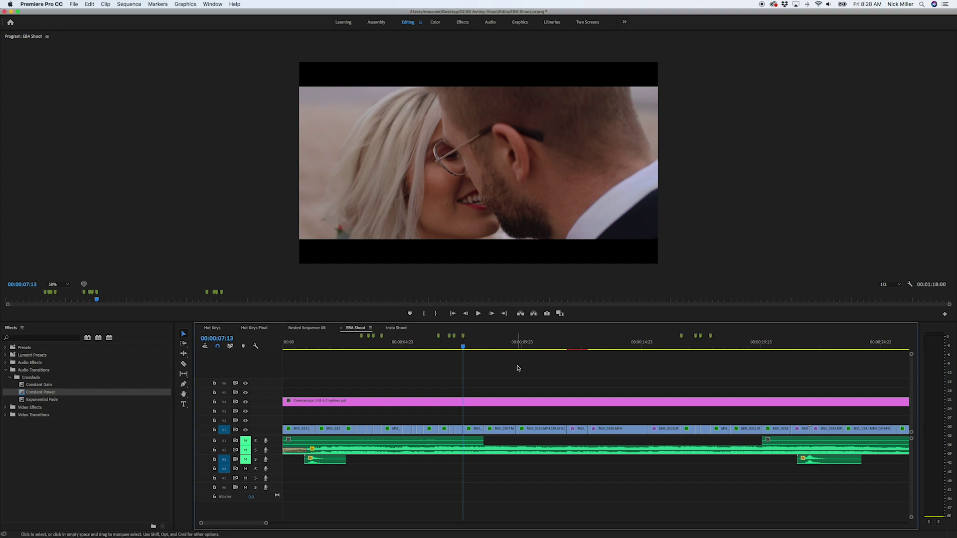
{"action": "key", "text": "d"}
{"action": "key", "text": "BackSpace"}
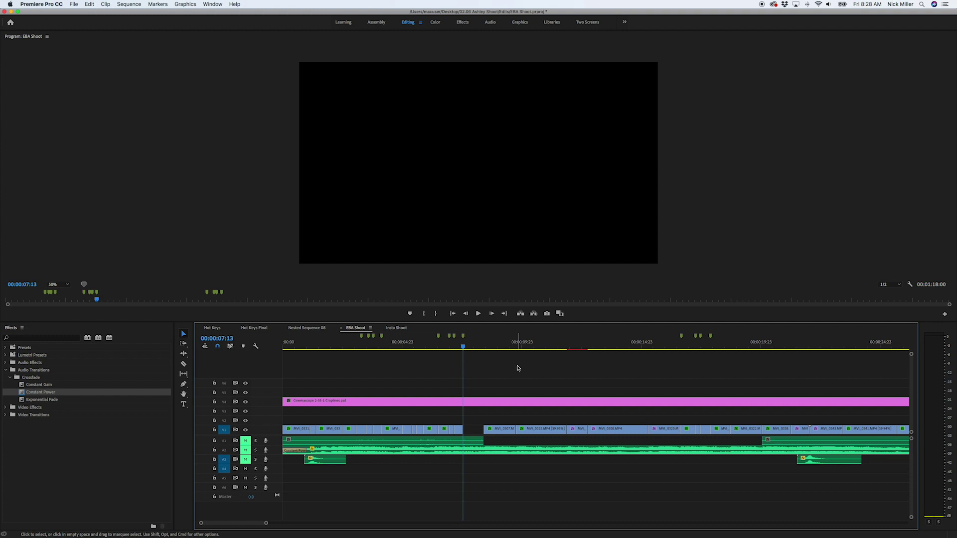
{"action": "key", "text": "super+z"}
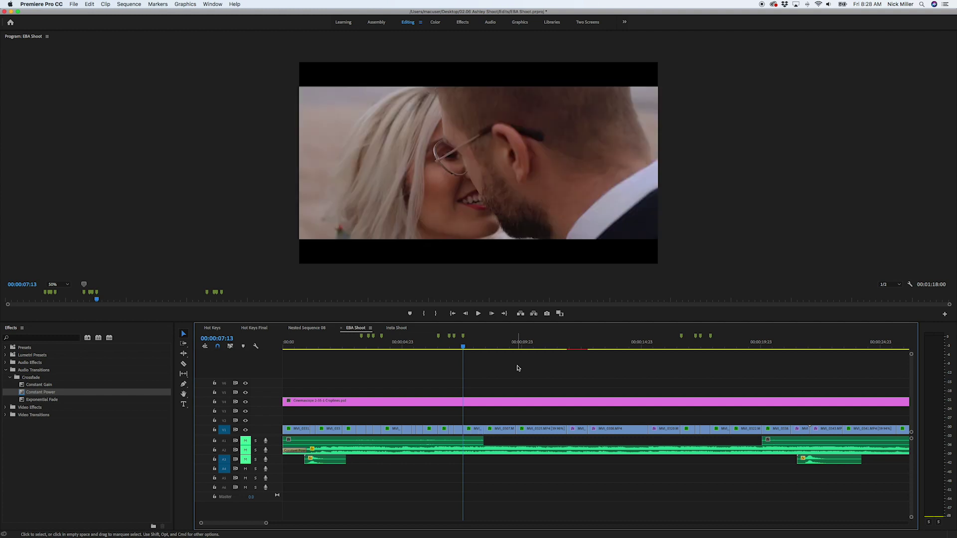
{"action": "key", "text": "d"}
{"action": "key", "text": "shift+Delete"}
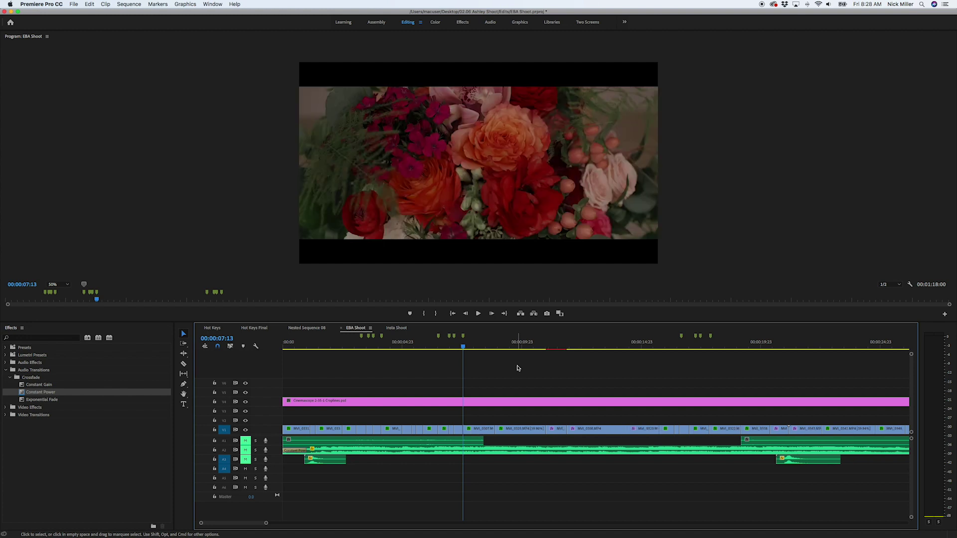
{"action": "key", "text": "super+z"}
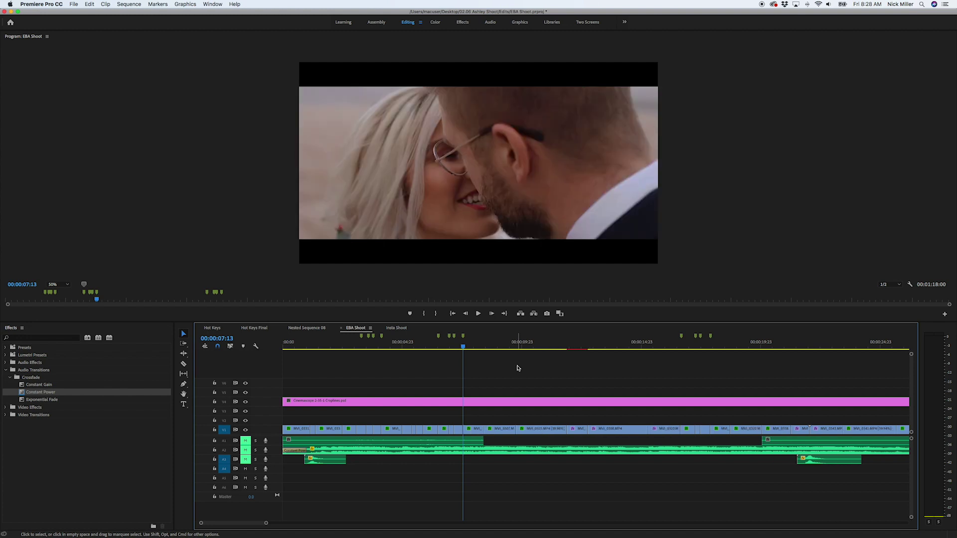
{"action": "key", "text": "d"}
{"action": "key", "text": "shift+Delete"}
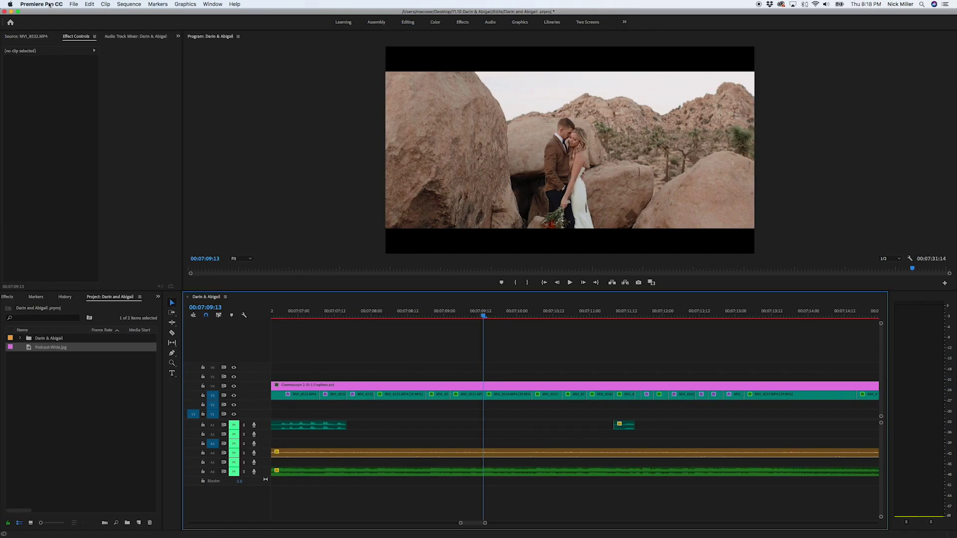
Reopen Keyboard Shortcuts and confirm the Custom layout with OK
{"action": "left_click", "coordinate": [41, 4]}
{"action": "left_click", "coordinate": [54, 43]}
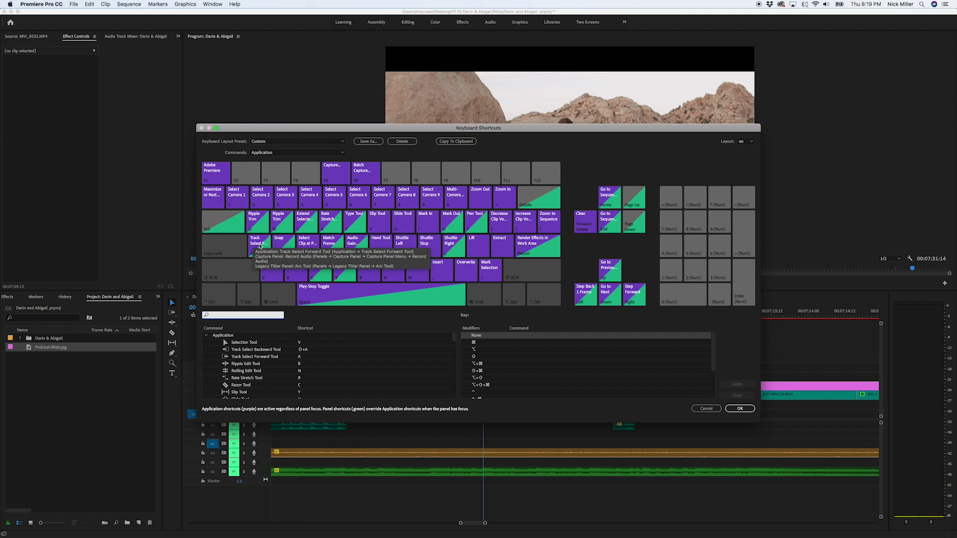
{"action": "left_click", "coordinate": [740, 409]}
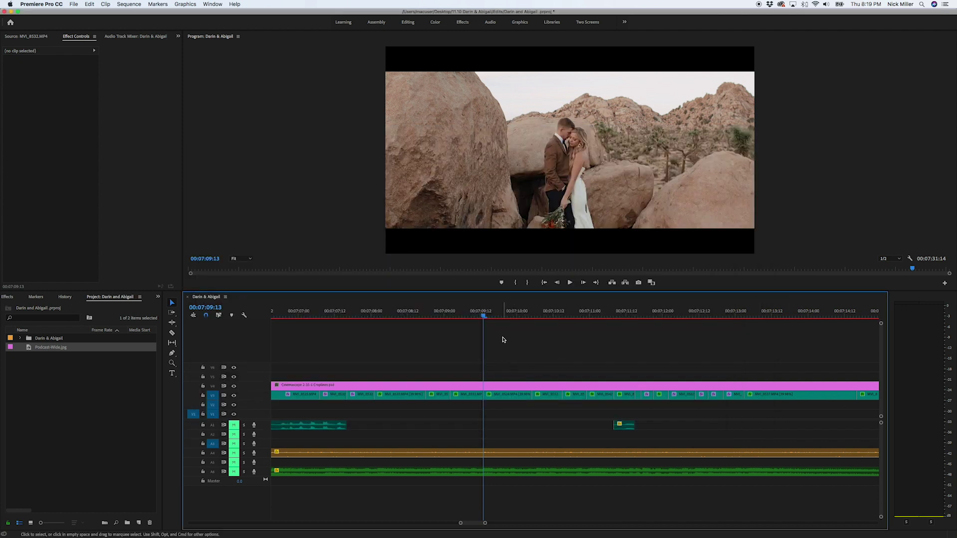
Select all clips forward with the A tool, deselect, return to V, and reopen Keyboard Shortcuts
{"action": "key", "text": "a"}
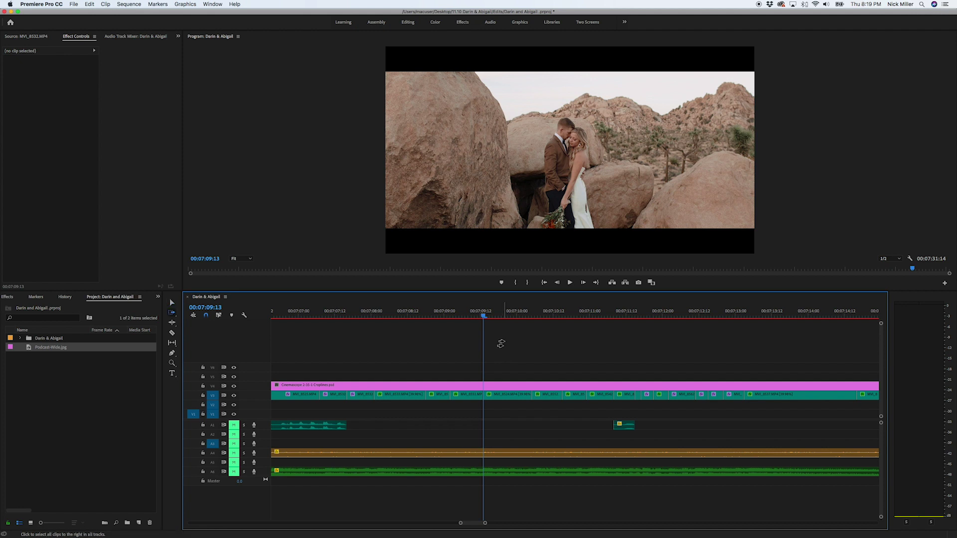
{"action": "left_click", "coordinate": [503, 395]}
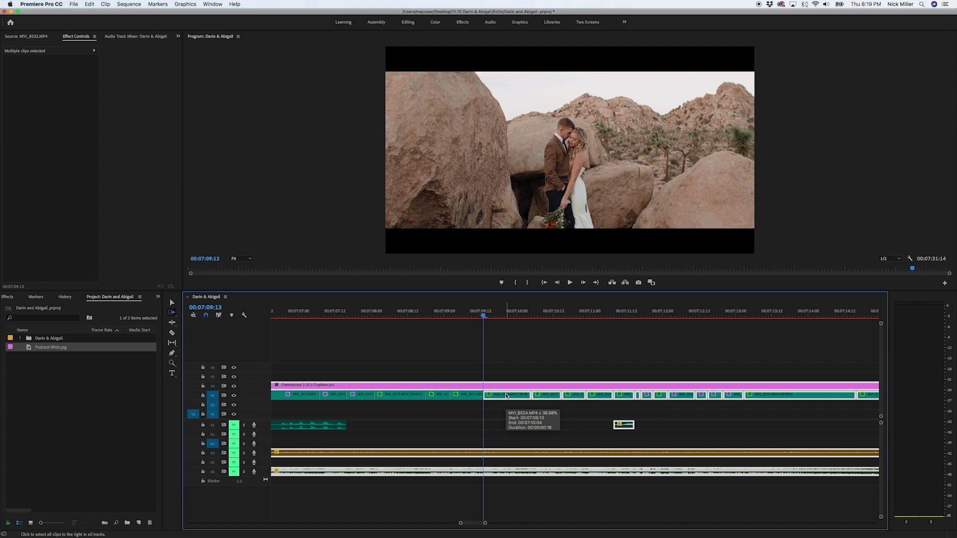
{"action": "left_click", "coordinate": [509, 359]}
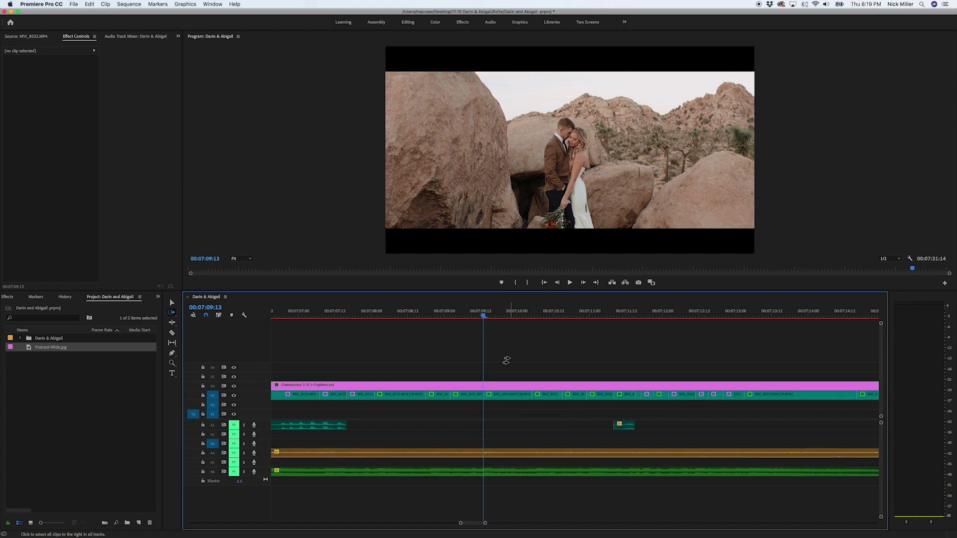
{"action": "key", "text": "v"}
{"action": "left_click", "coordinate": [41, 4]}
{"action": "left_click", "coordinate": [52, 44]}
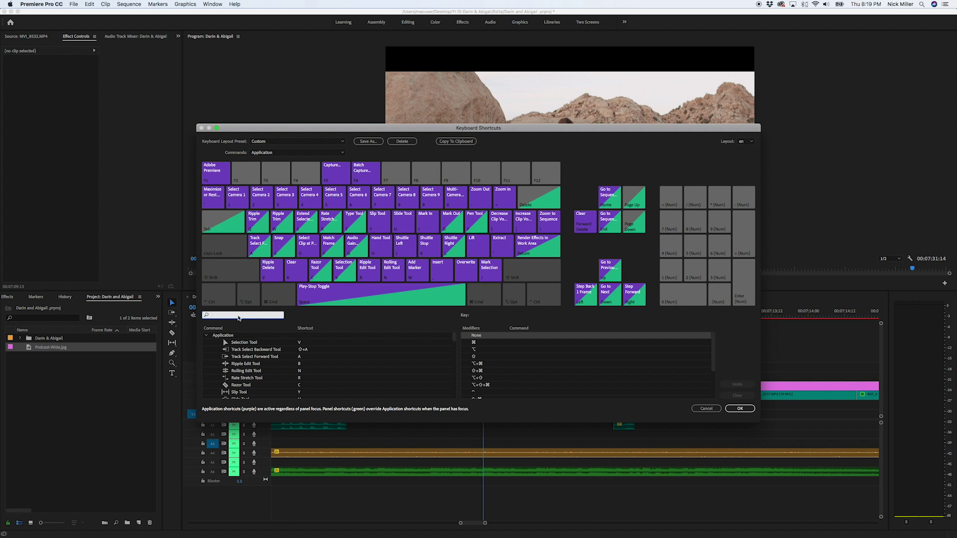
Search 'snap' and change Snap's shortcut from S to Option+S
{"action": "type", "text": "snap"}
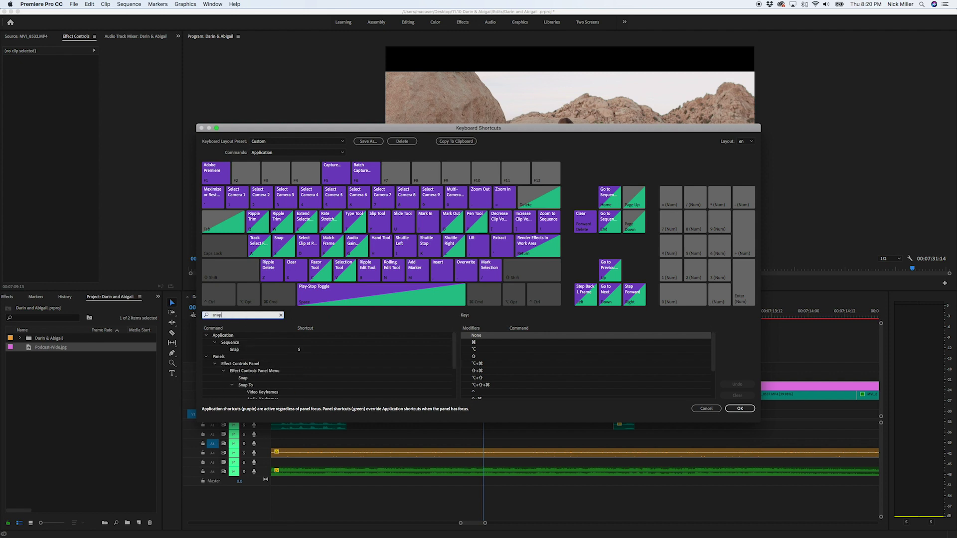
{"action": "left_click", "coordinate": [300, 350]}
{"action": "key", "text": "s"}
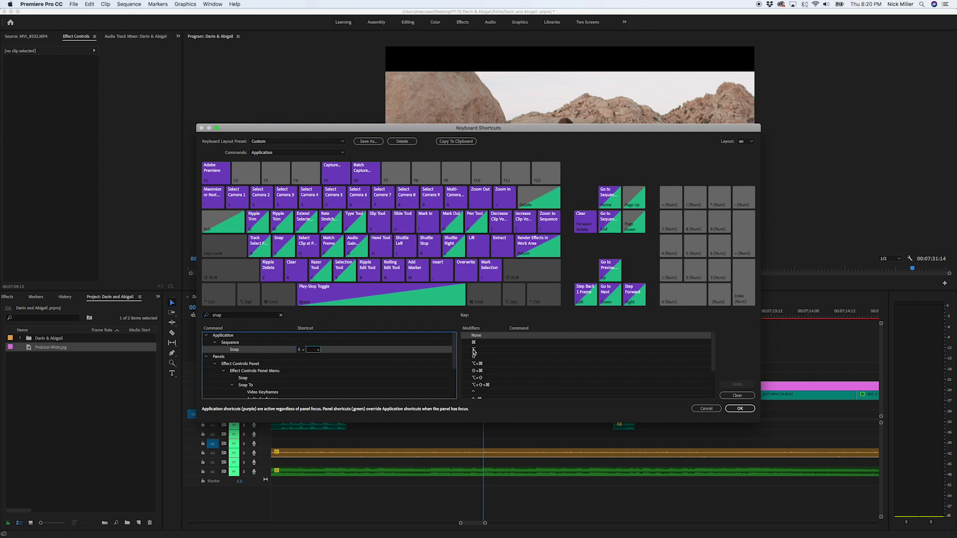
{"action": "key", "text": "alt+s"}
{"action": "left_click", "coordinate": [304, 351]}
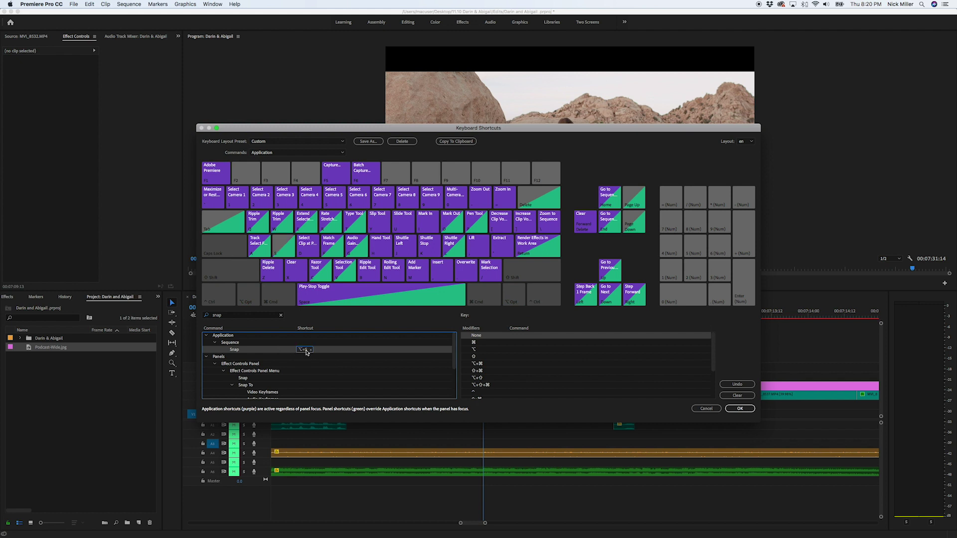
{"action": "key", "text": "alt"}
Search 'speed', assign S to Speed/Duration, and apply with OK
{"action": "left_click", "coordinate": [228, 317]}
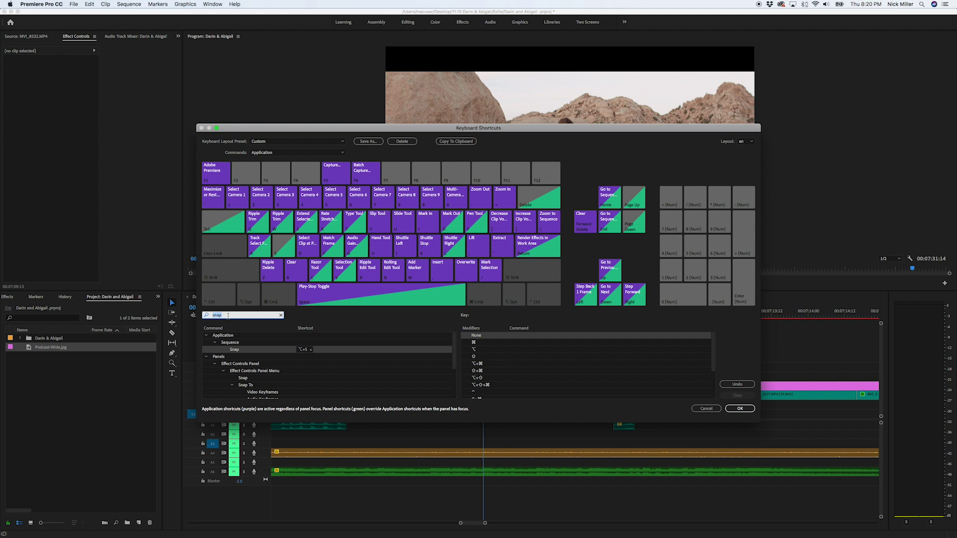
{"action": "type", "text": "speed"}
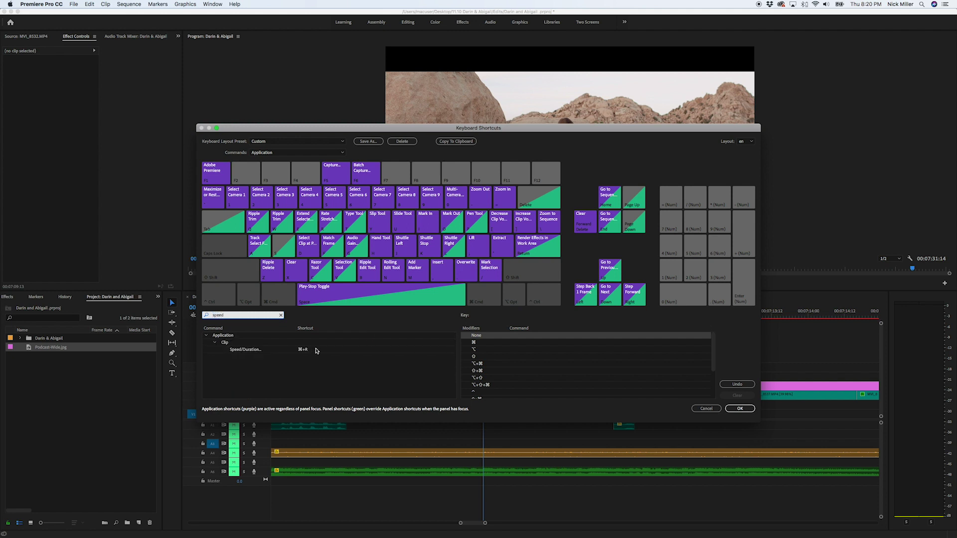
{"action": "left_click", "coordinate": [319, 350]}
{"action": "left_click", "coordinate": [320, 350]}
{"action": "key", "text": "s"}
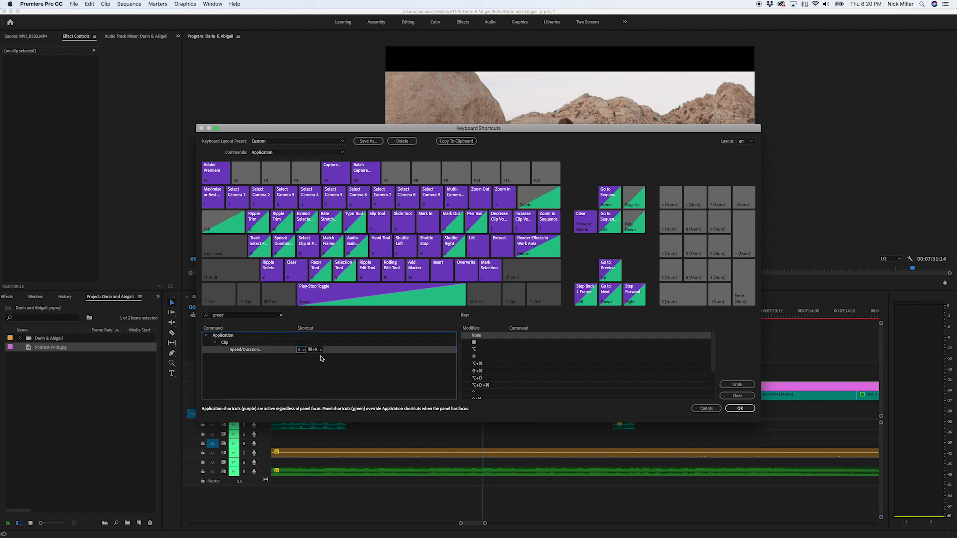
{"action": "left_click", "coordinate": [736, 408]}
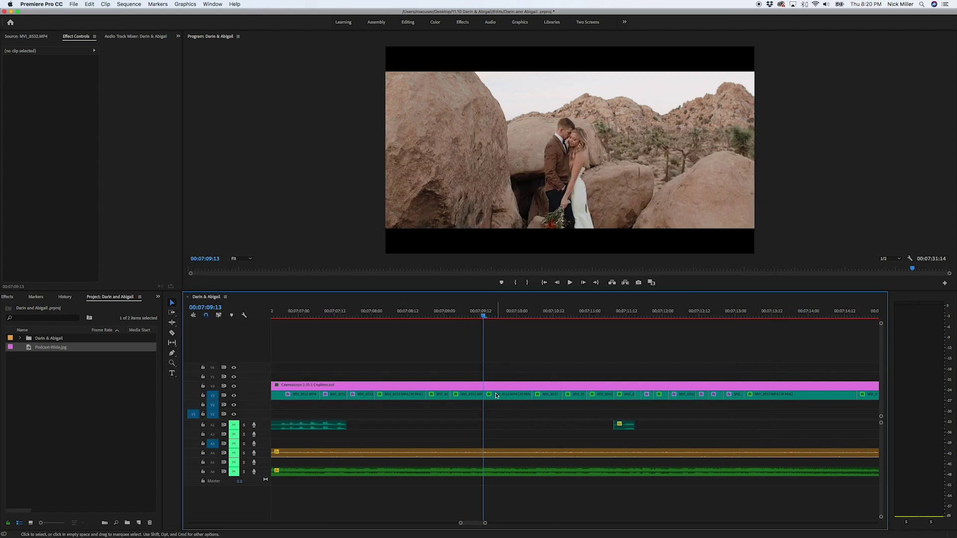
Check the V3 clip's Speed/Duration settings from its context menu, then cancel without changes
{"action": "left_click", "coordinate": [465, 312]}
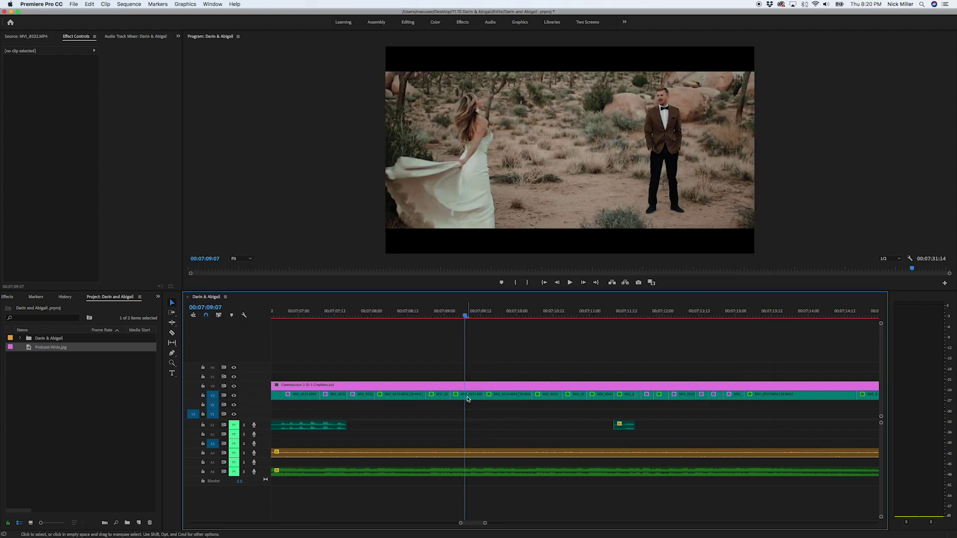
{"action": "left_click", "coordinate": [466, 398]}
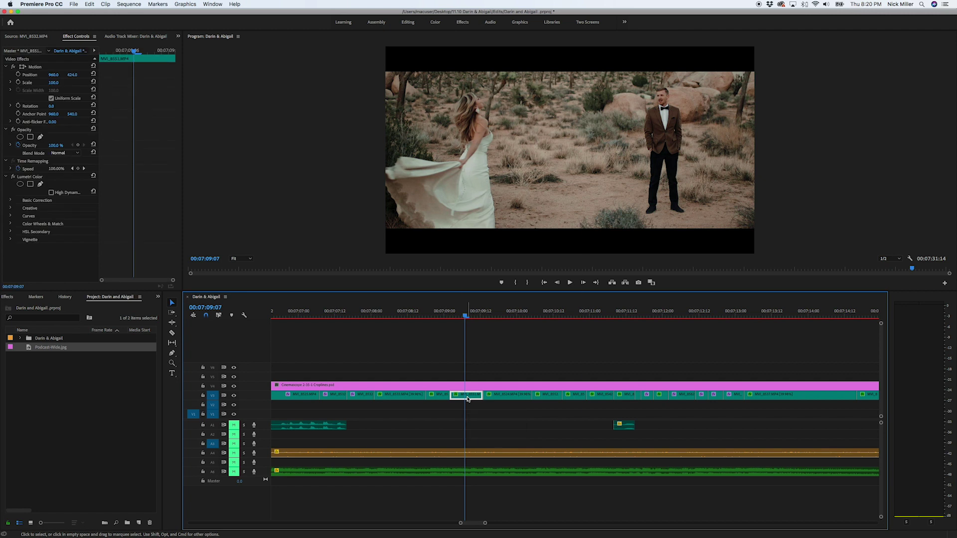
{"action": "right_click", "coordinate": [467, 398]}
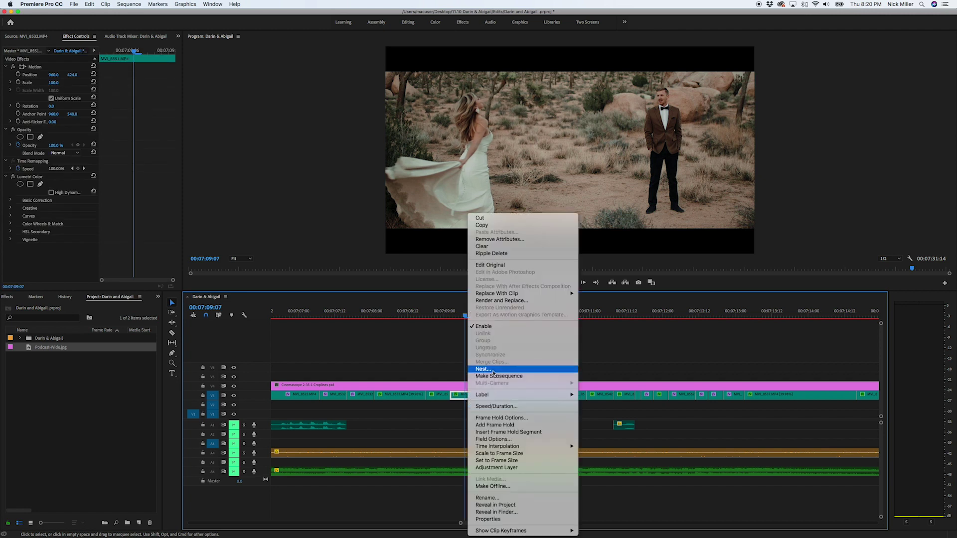
{"action": "left_click", "coordinate": [496, 406]}
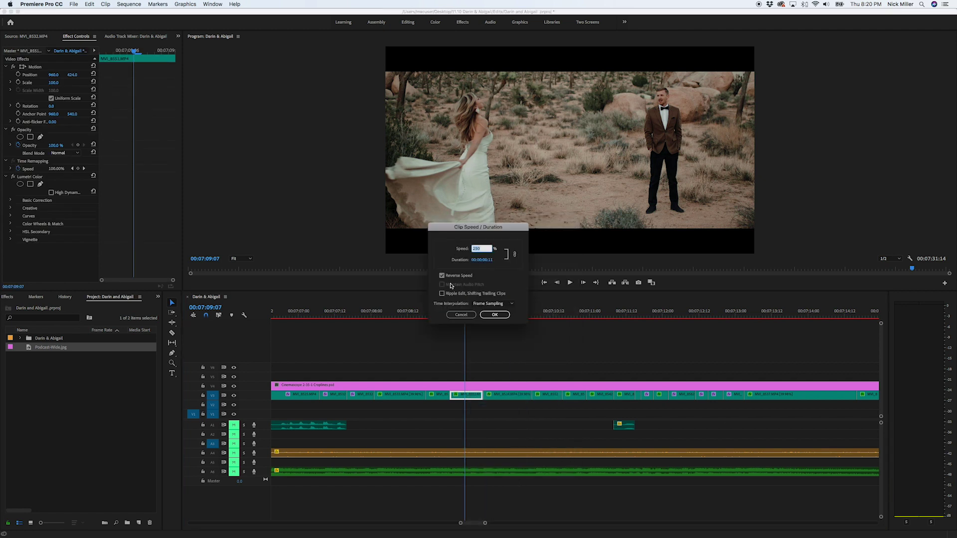
{"action": "left_click", "coordinate": [461, 315]}
{"action": "left_click", "coordinate": [527, 354]}
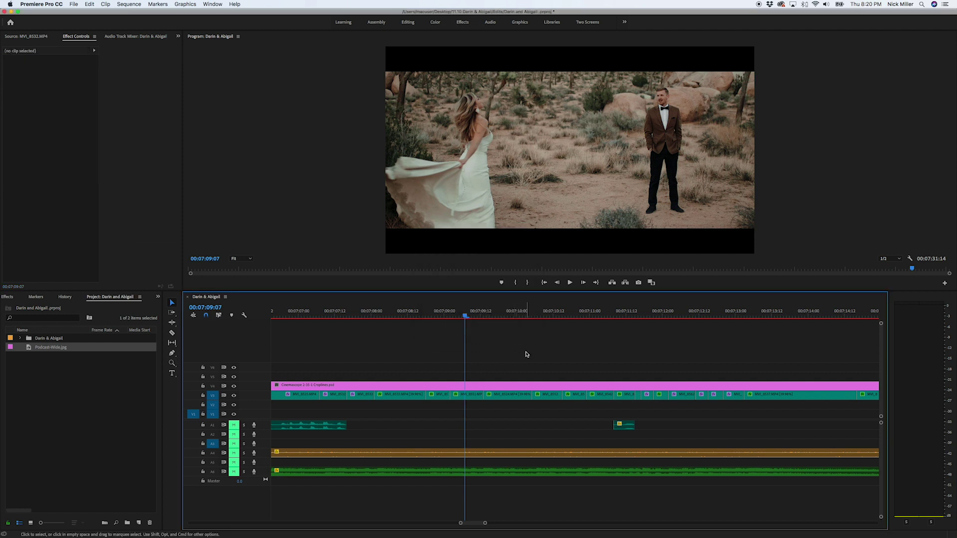
Test the Speed/Duration shortcut on the V3 clip, cancel, and reopen Keyboard Shortcuts
{"action": "left_click", "coordinate": [463, 398]}
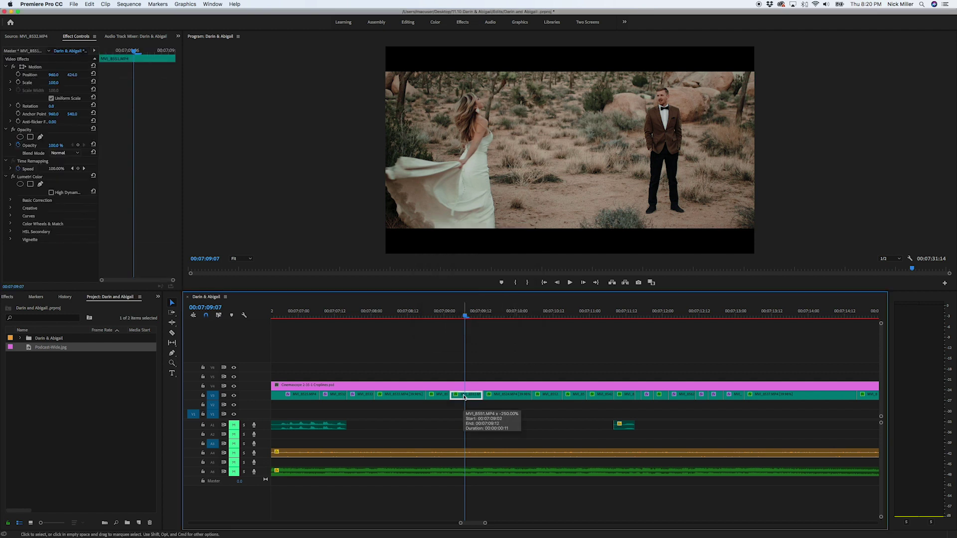
{"action": "key", "text": "super+r"}
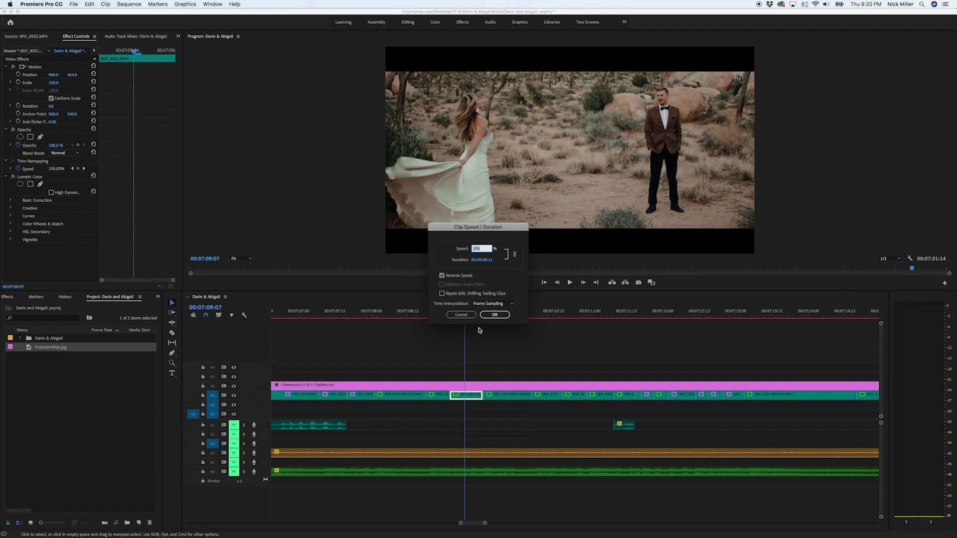
{"action": "left_click", "coordinate": [461, 315]}
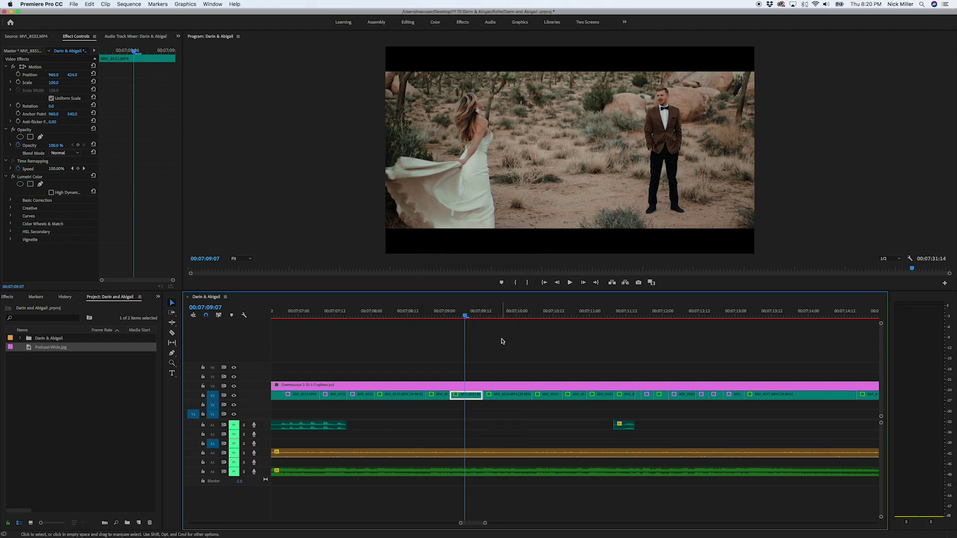
{"action": "left_click", "coordinate": [42, 7]}
{"action": "left_click", "coordinate": [47, 43]}
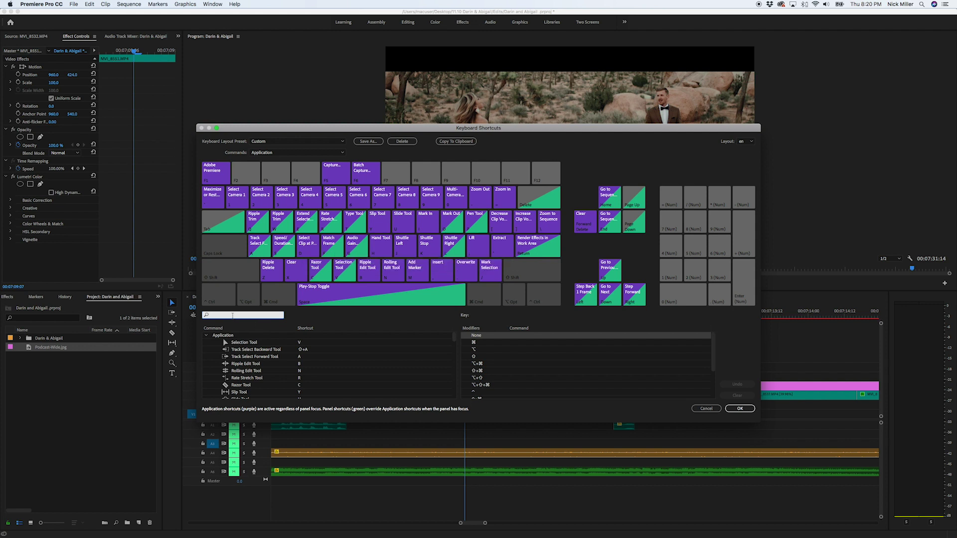
Assign the F key to Deselect All in Keyboard Shortcuts and confirm with OK
{"action": "type", "text": "dese"}
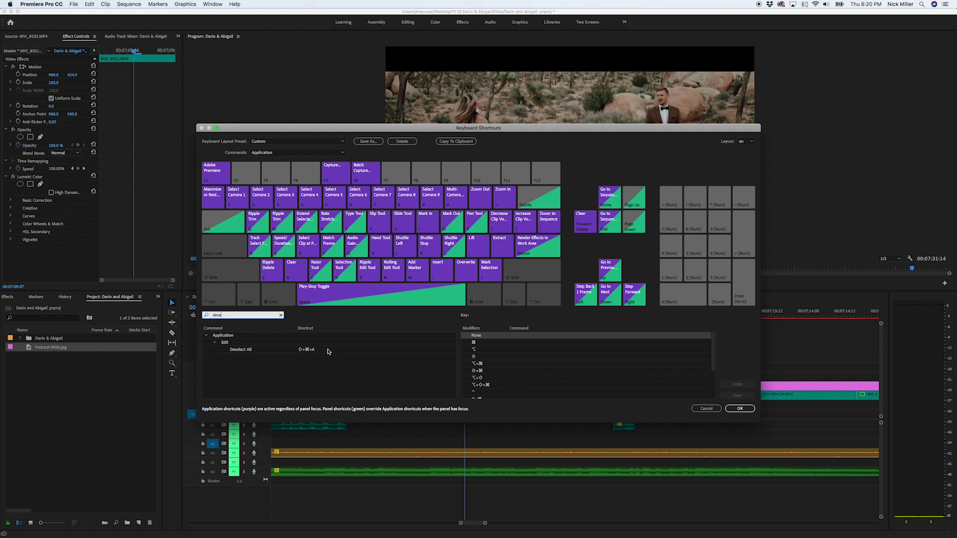
{"action": "left_click", "coordinate": [327, 349]}
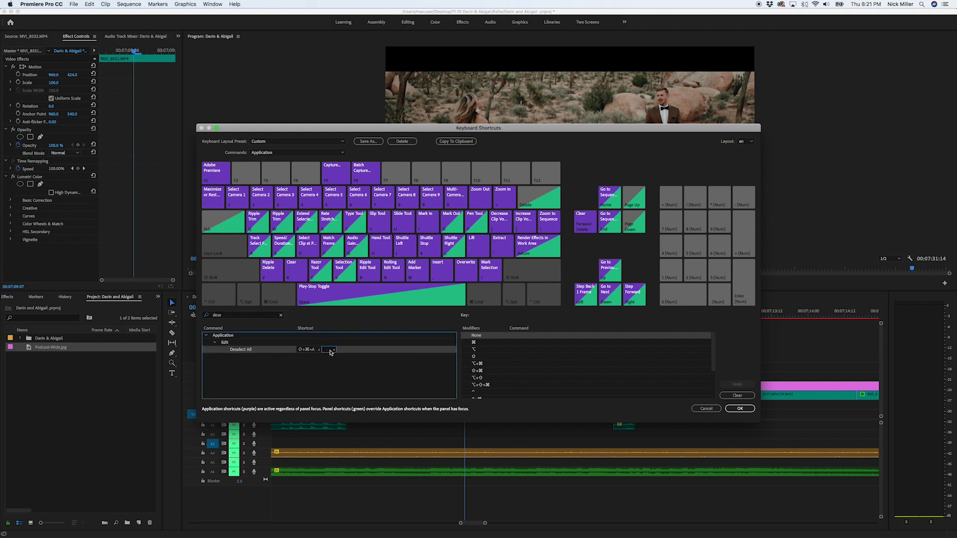
{"action": "key", "text": "f"}
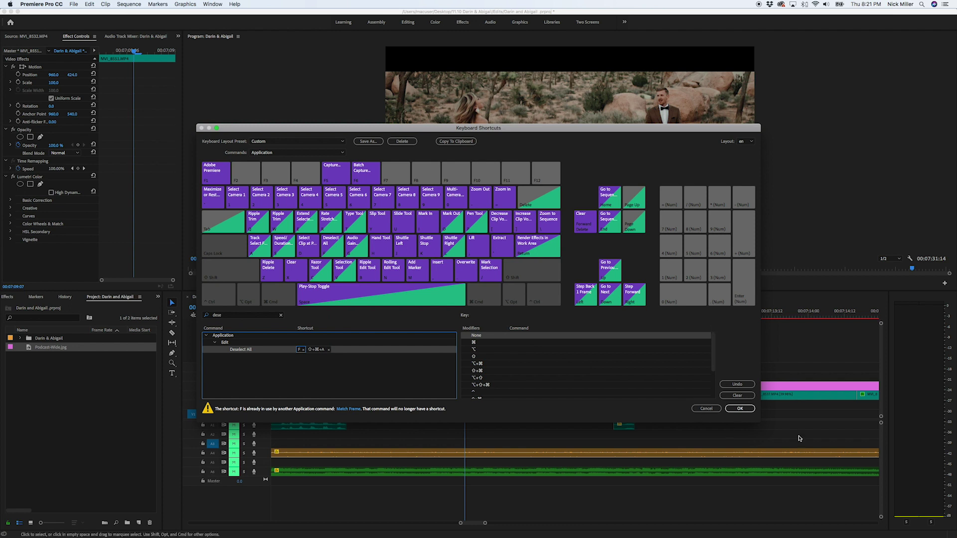
{"action": "left_click", "coordinate": [740, 408]}
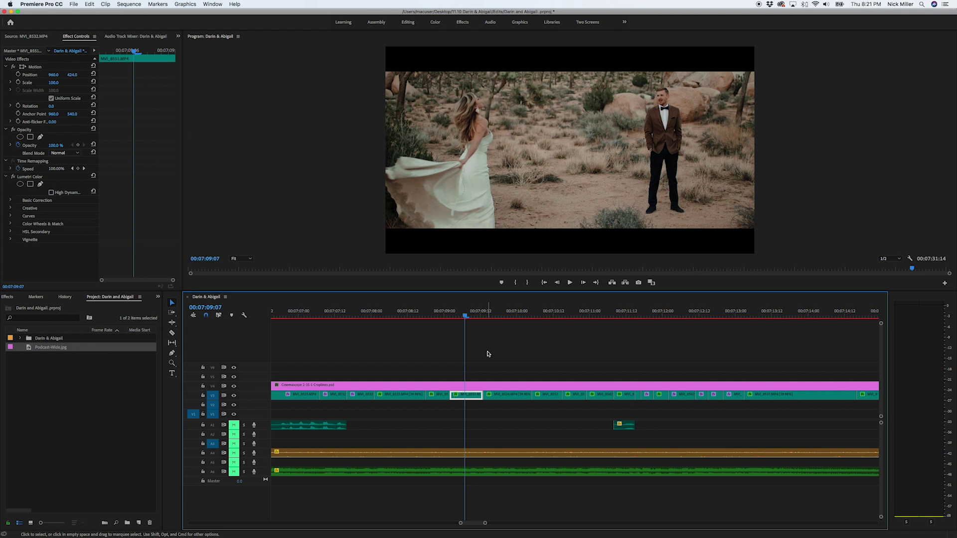
Press F in the timeline to deselect the clip, then reopen Keyboard Shortcuts
{"action": "key", "text": "f"}
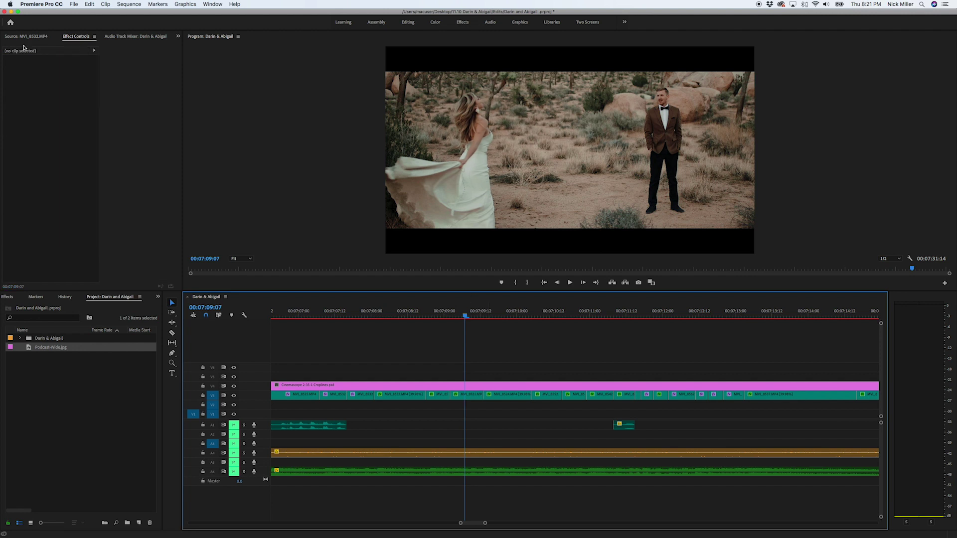
{"action": "left_click", "coordinate": [47, 5]}
{"action": "left_click", "coordinate": [51, 44]}
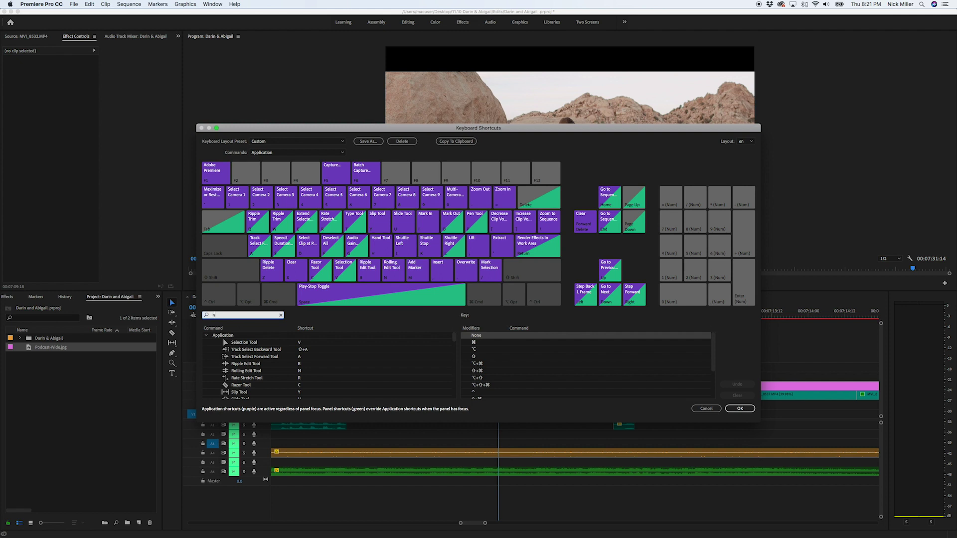
Map E to the Nest command, replacing Extend Selected Edit to Playhead, and close the editor
{"action": "type", "text": "est"}
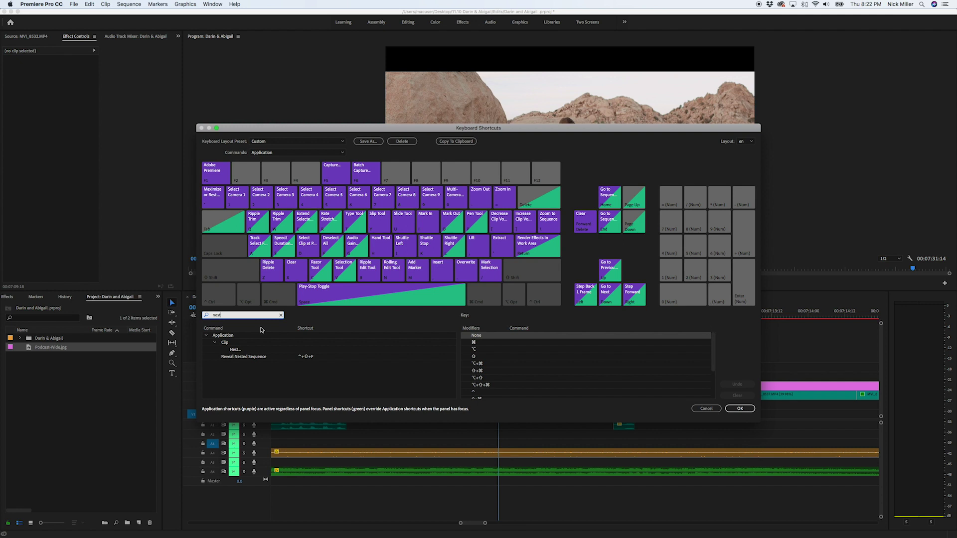
{"action": "left_click", "coordinate": [304, 351]}
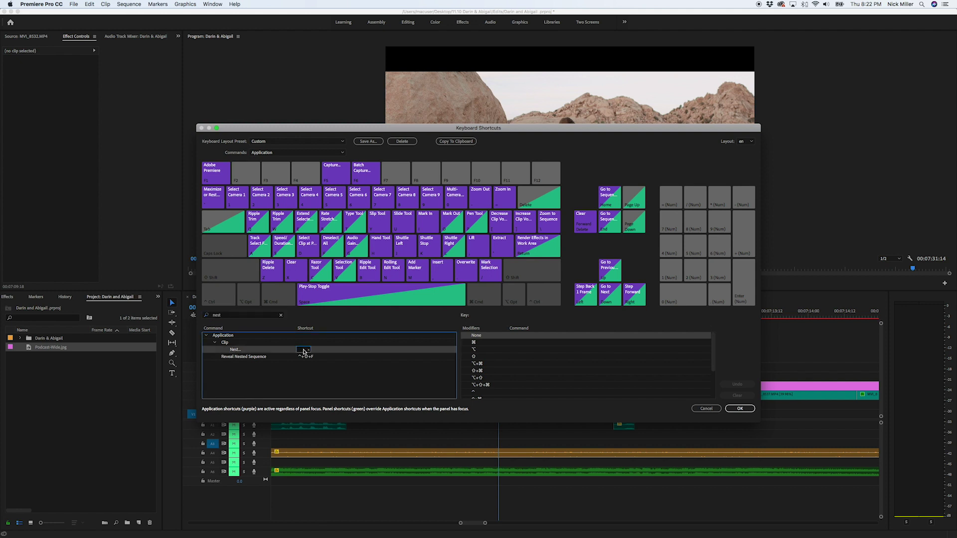
{"action": "key", "text": "e"}
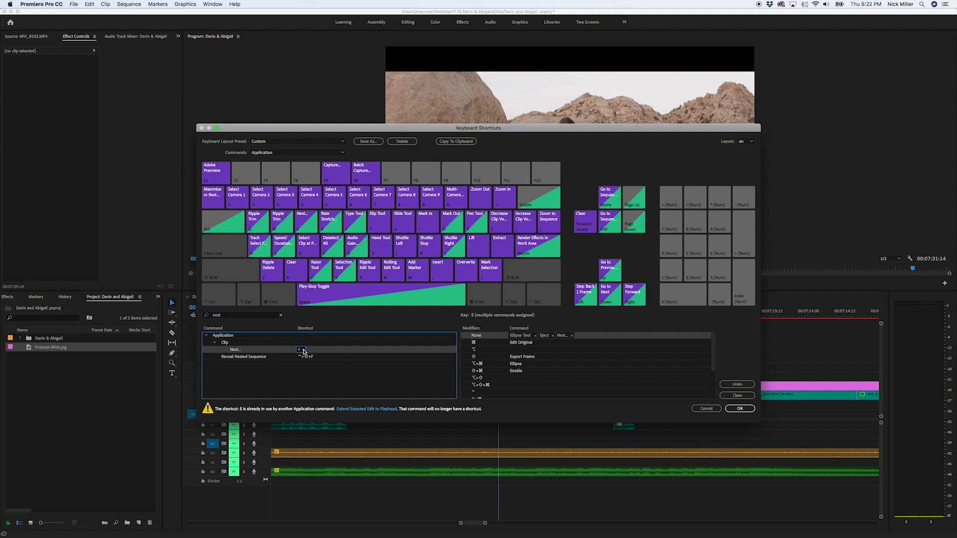
{"action": "left_click", "coordinate": [738, 409]}
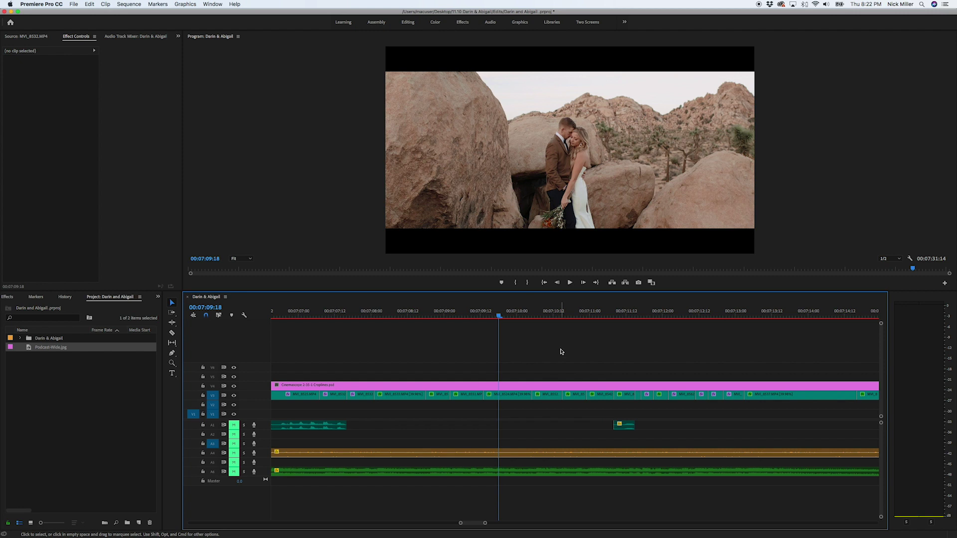
Nest the selected playhead clip as a test, undo the nest, and reopen Keyboard Shortcuts
{"action": "key", "text": "d"}
{"action": "key", "text": "super+r"}
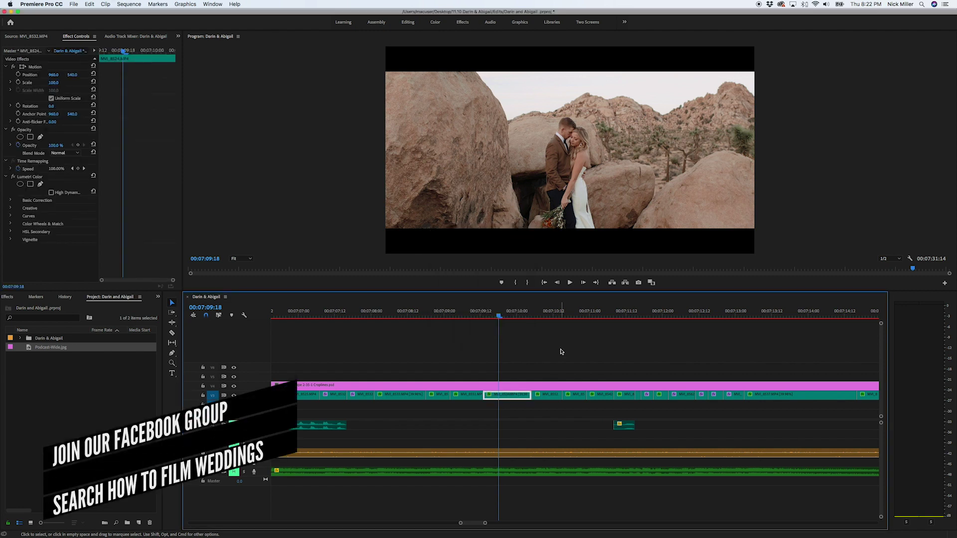
{"action": "key", "text": "alt+n"}
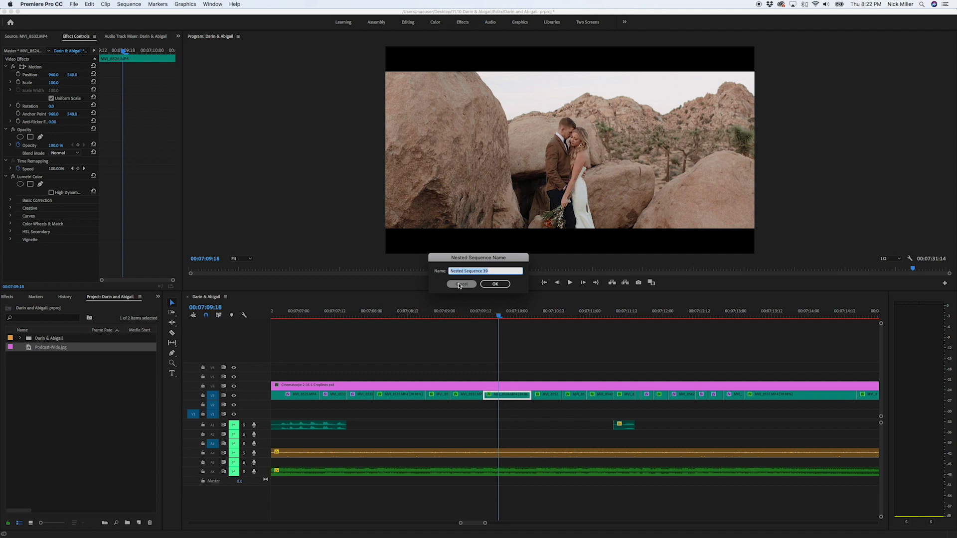
{"action": "left_click", "coordinate": [493, 284]}
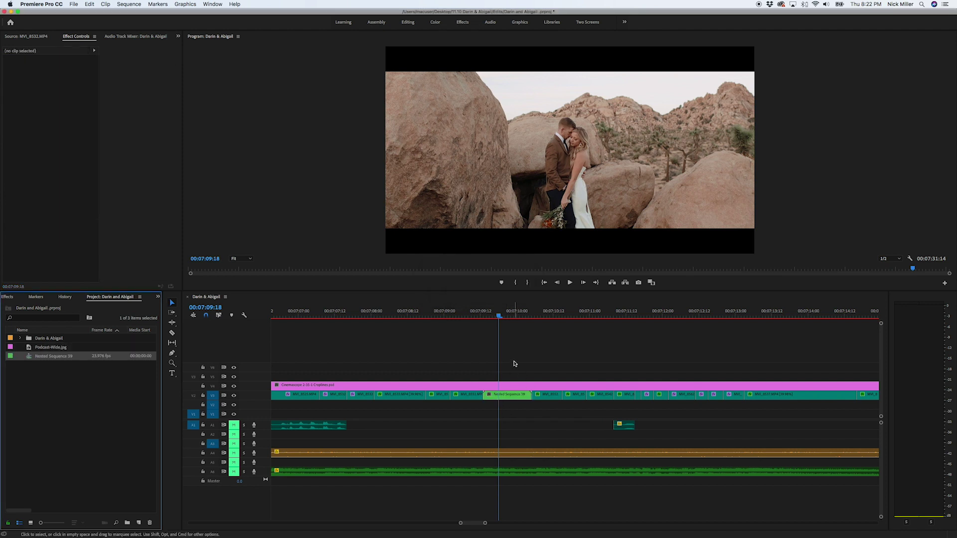
{"action": "key", "text": "super+z"}
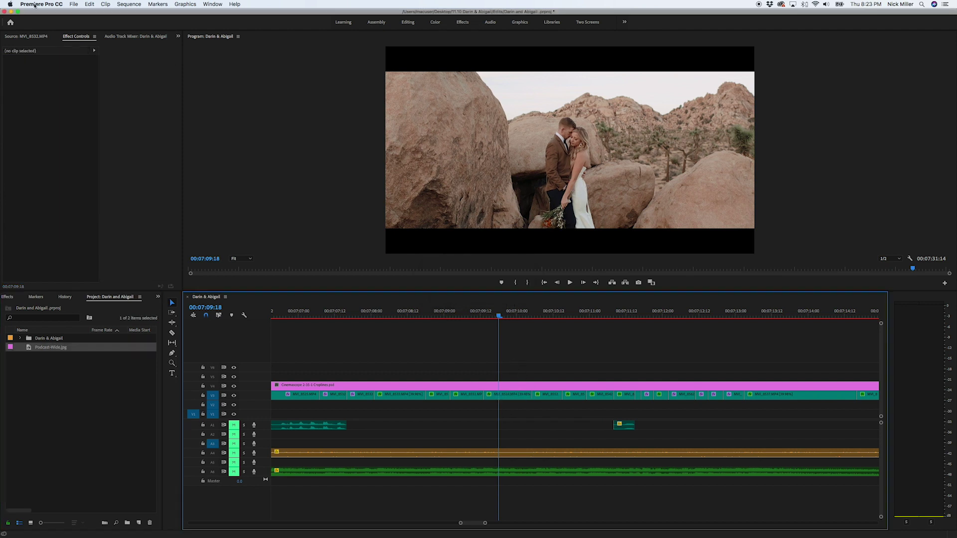
{"action": "left_click", "coordinate": [42, 4]}
{"action": "left_click", "coordinate": [50, 43]}
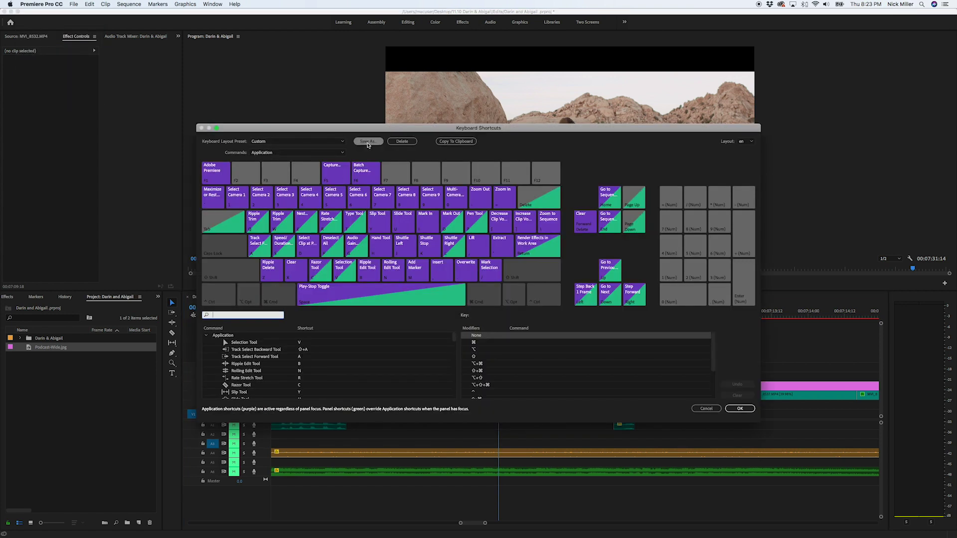
Save the custom shortcuts as a new keyboard layout preset named after the user
{"action": "left_click", "coordinate": [367, 145]}
{"action": "type", "text": "Nick Hotkeys"}
{"action": "left_click", "coordinate": [532, 285]}
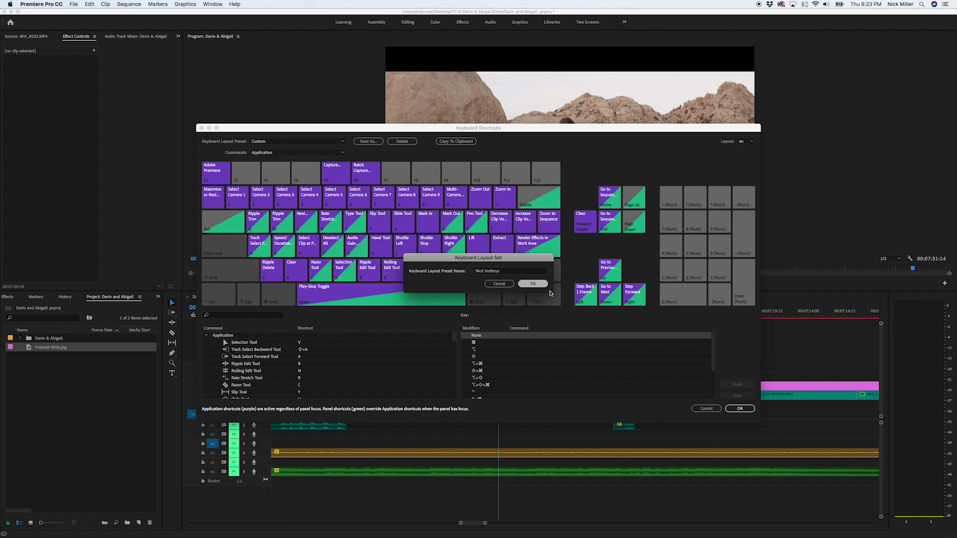